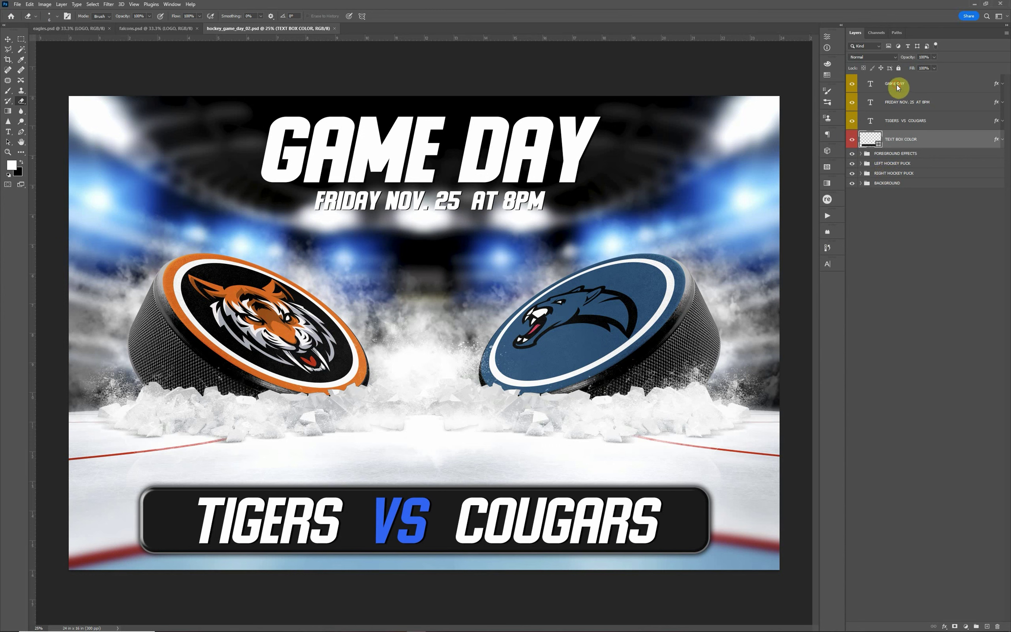
Select the GAME DAY, FRIDAY NOV. 25 AT 8PM and TIGERS VS COUGARS text layers, then switch to the Move tool
left_click(873, 88)
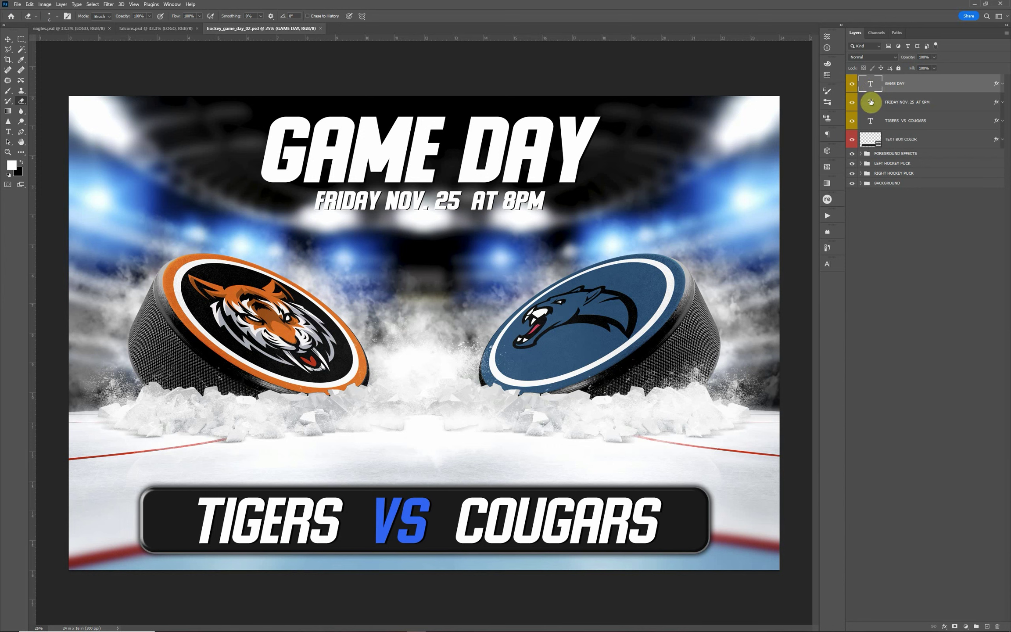
left_click(889, 102)
left_click(891, 92)
left_click(888, 106)
left_click(885, 123)
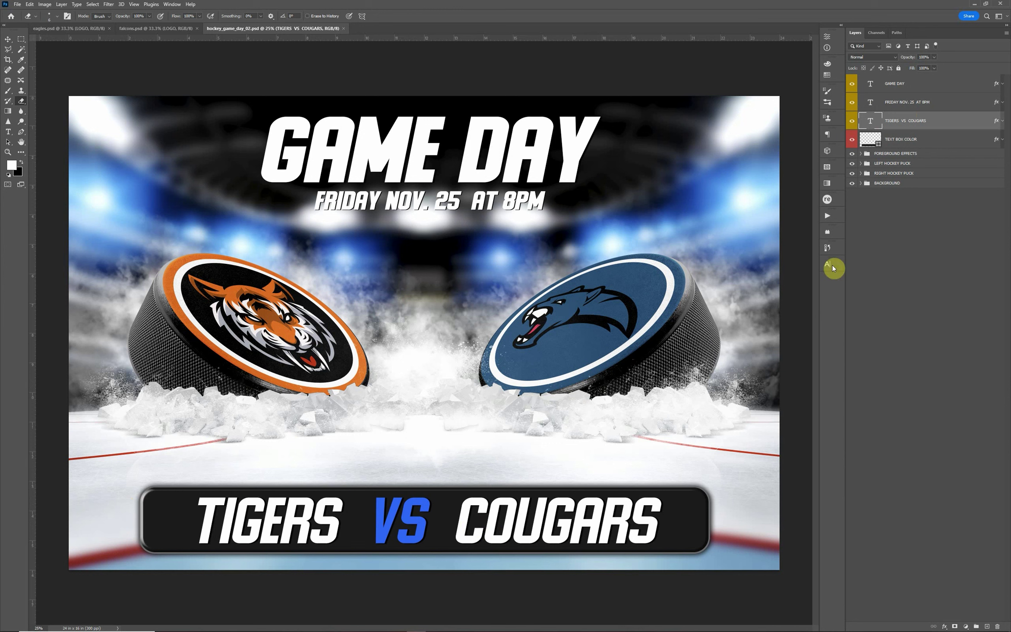
left_click(12, 43)
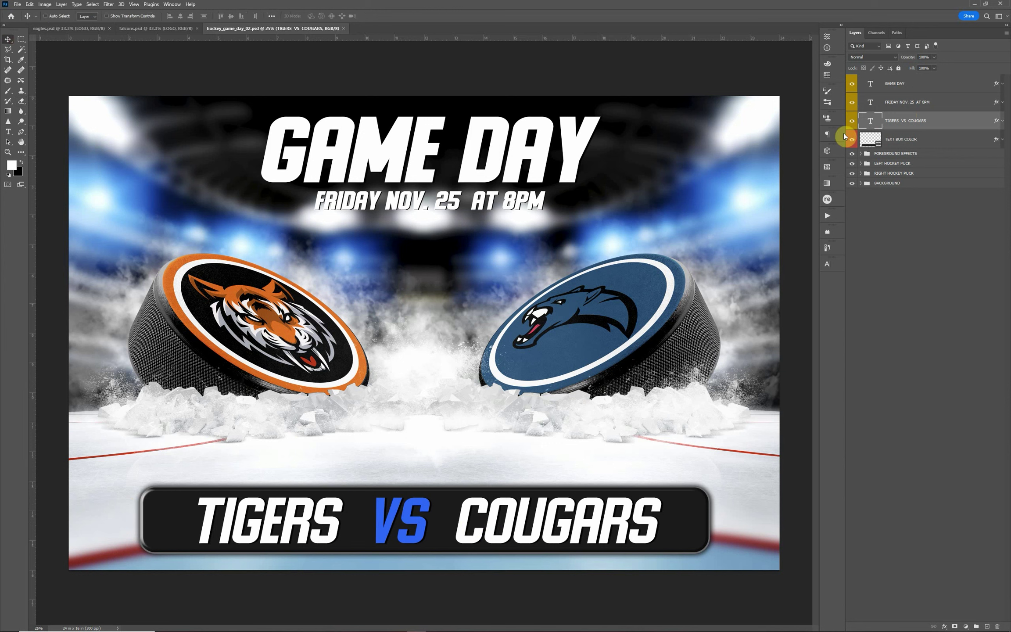
Try a red fill on the matchup text box, then discard it to keep the dark box
double_click(879, 147)
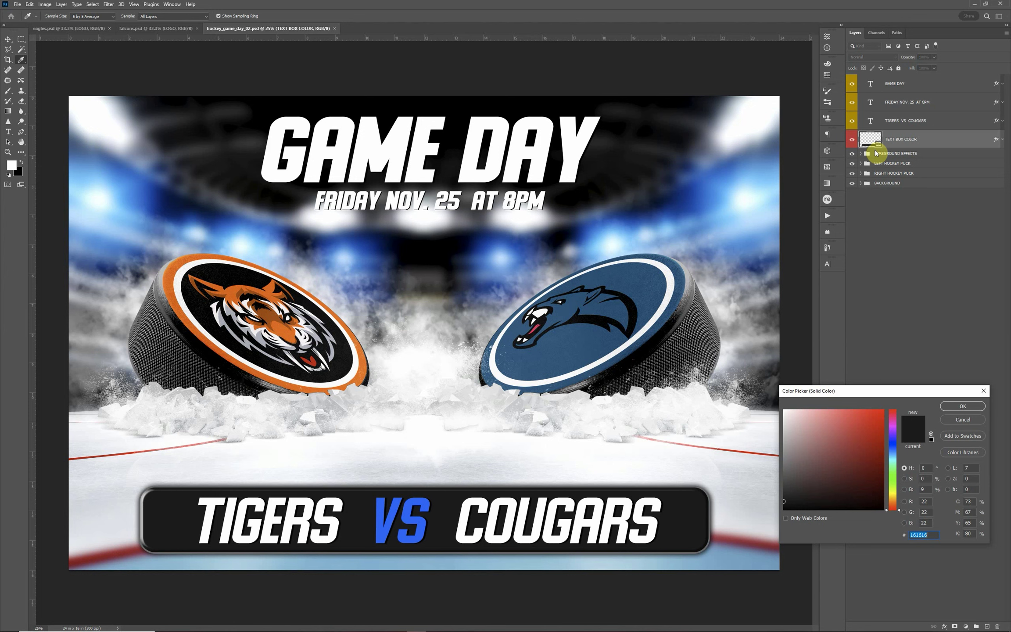
left_click_drag(842, 474, 964, 420)
left_click(964, 420)
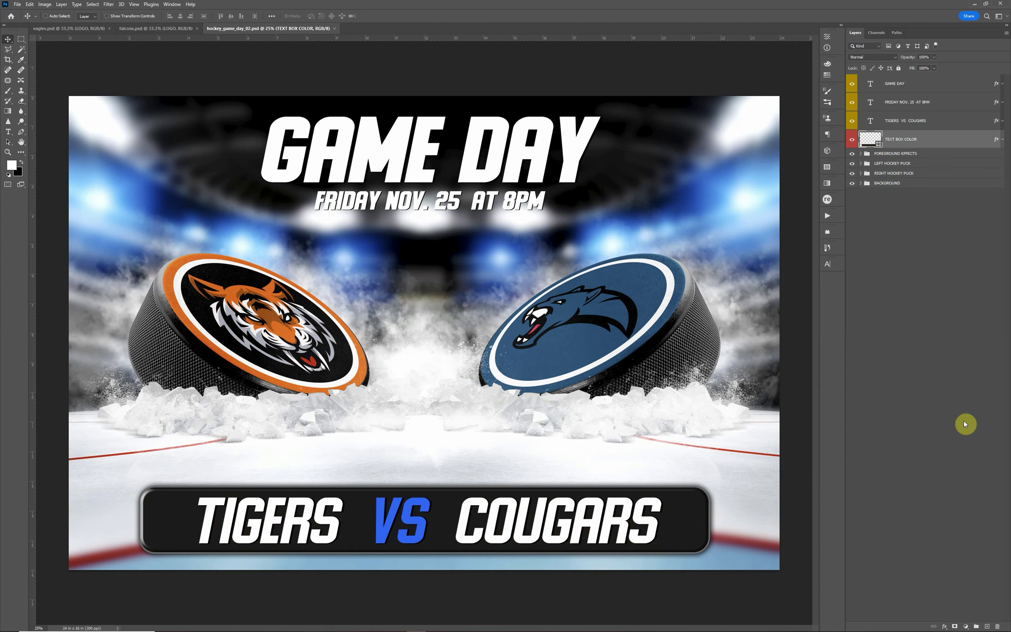
Preview white and tiger-orange strokes on the text box's layer style, then cancel without changes
double_click(997, 142)
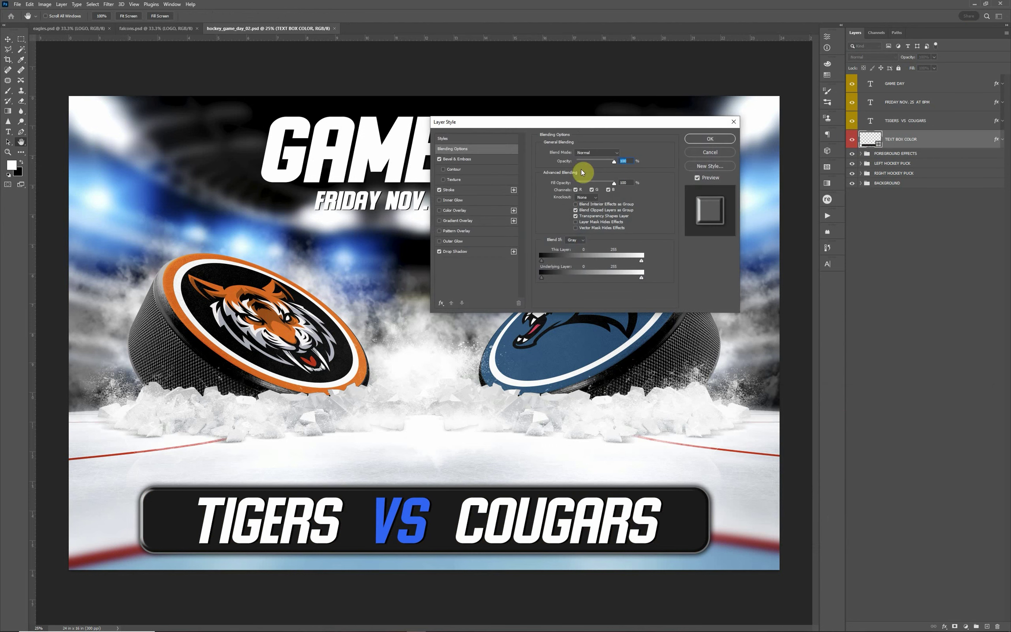
left_click(451, 193)
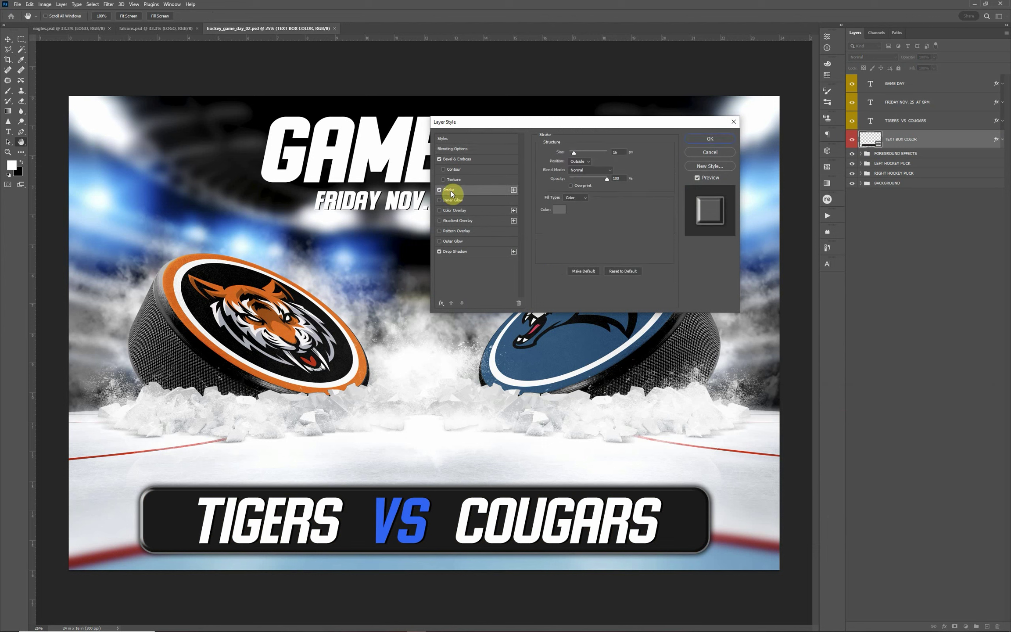
left_click(559, 210)
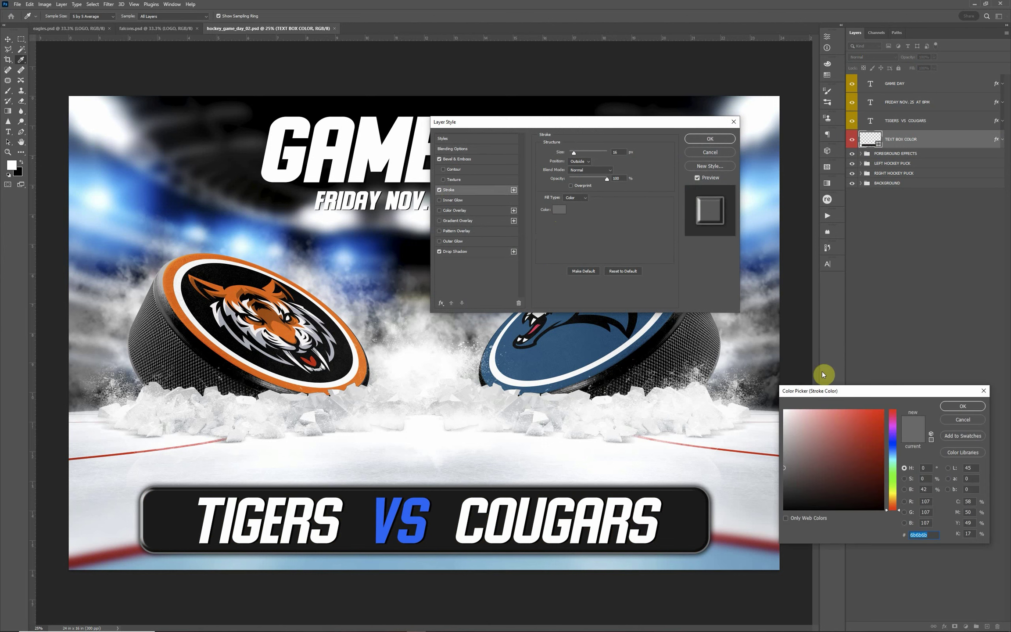
left_click_drag(797, 446, 781, 400)
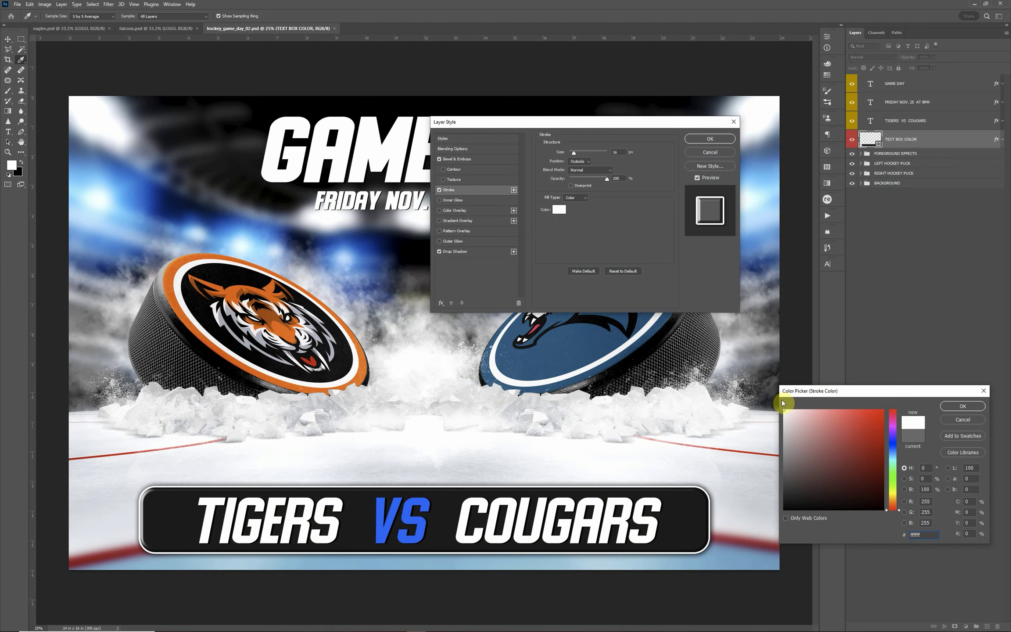
left_click(239, 361)
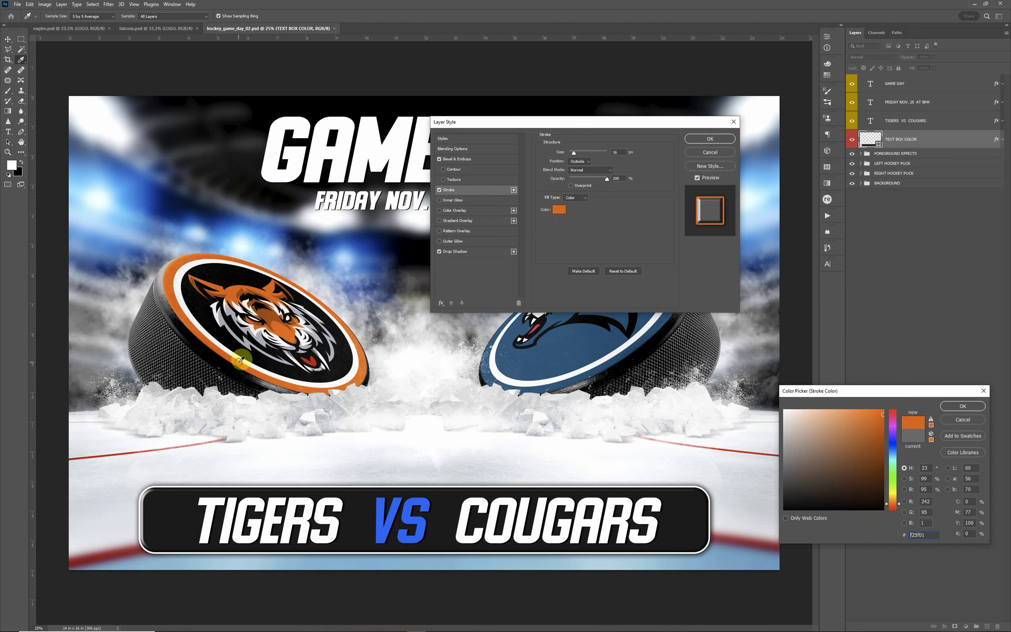
left_click(962, 420)
left_click(710, 152)
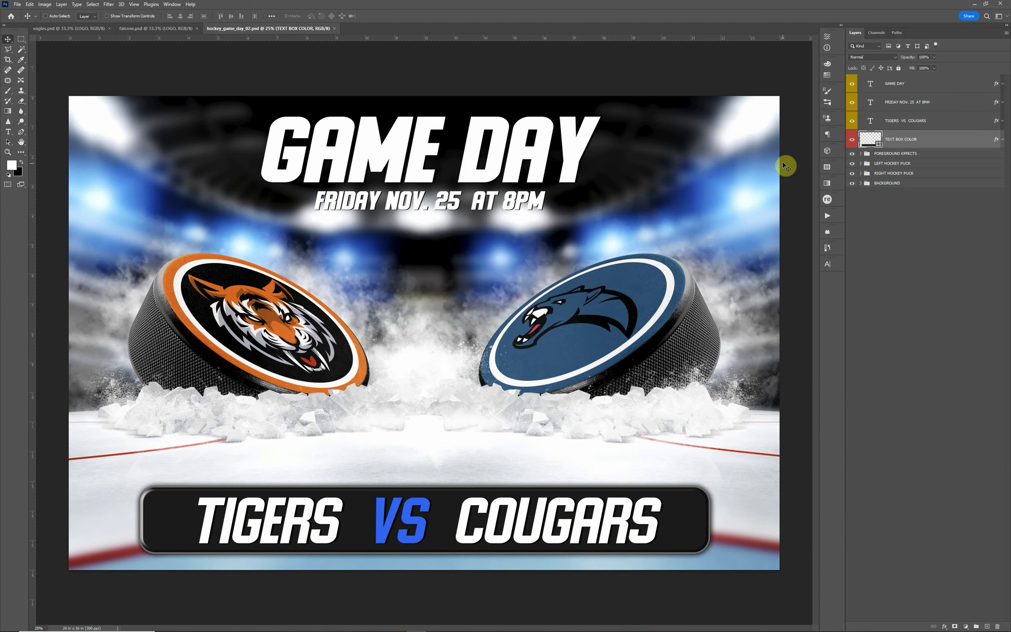
Expand the LEFT HOCKEY PUCK group and inspect its effect, CHANGE LEFT LOGO HERE and PUCK COLOR layers
left_click(860, 164)
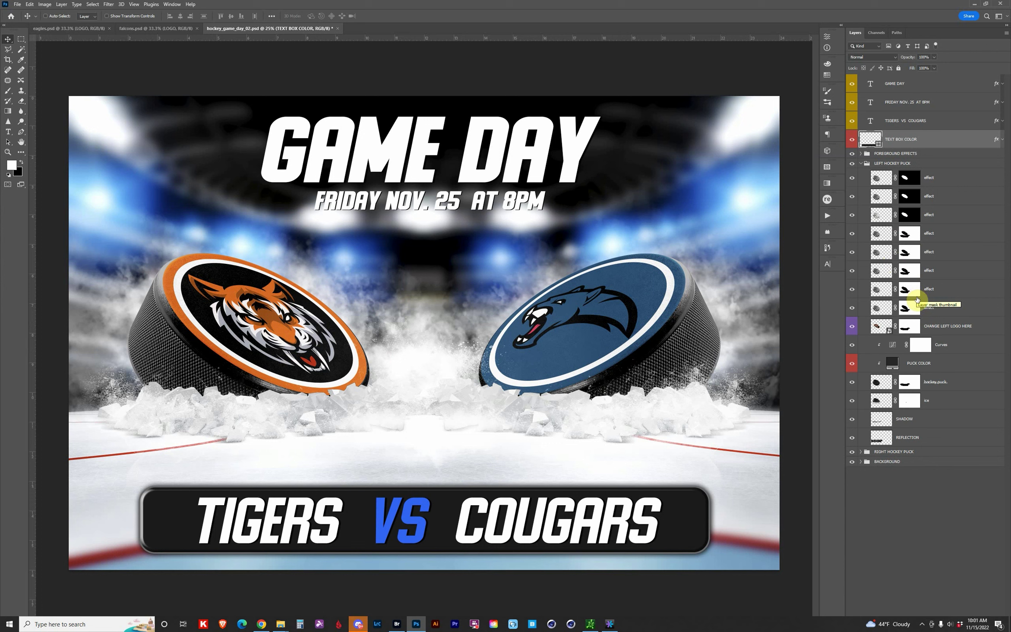
left_click(942, 311)
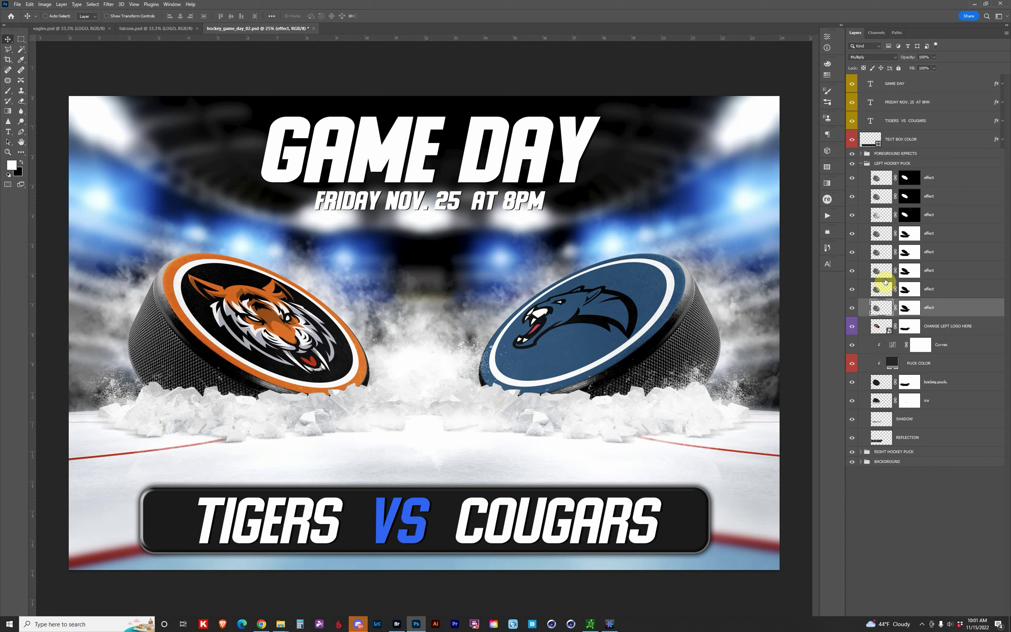
left_click(880, 326)
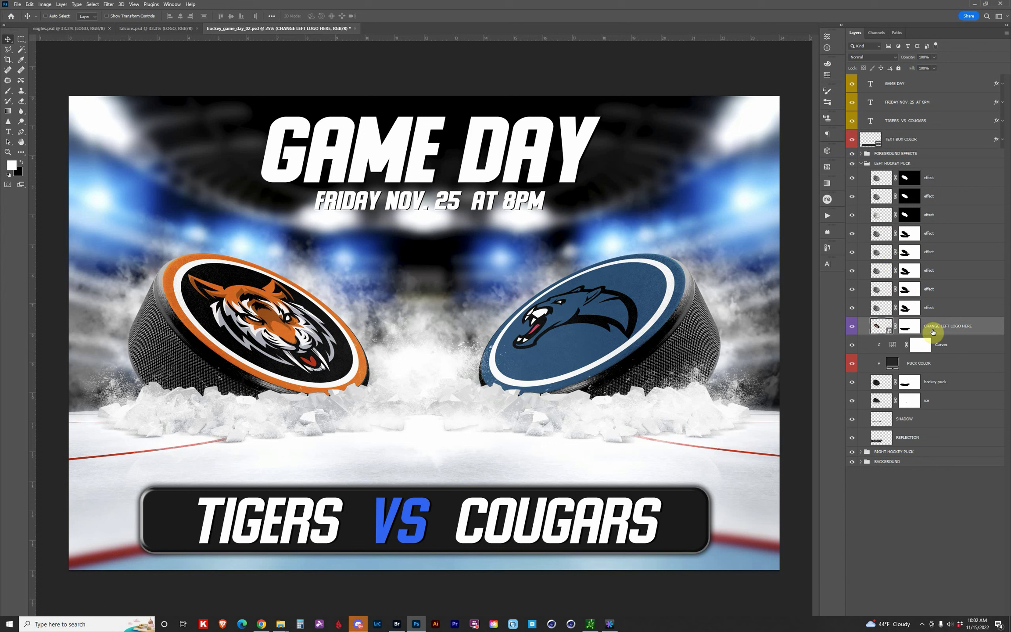
left_click(898, 364)
left_click(878, 327)
left_click_drag(881, 330, 890, 368)
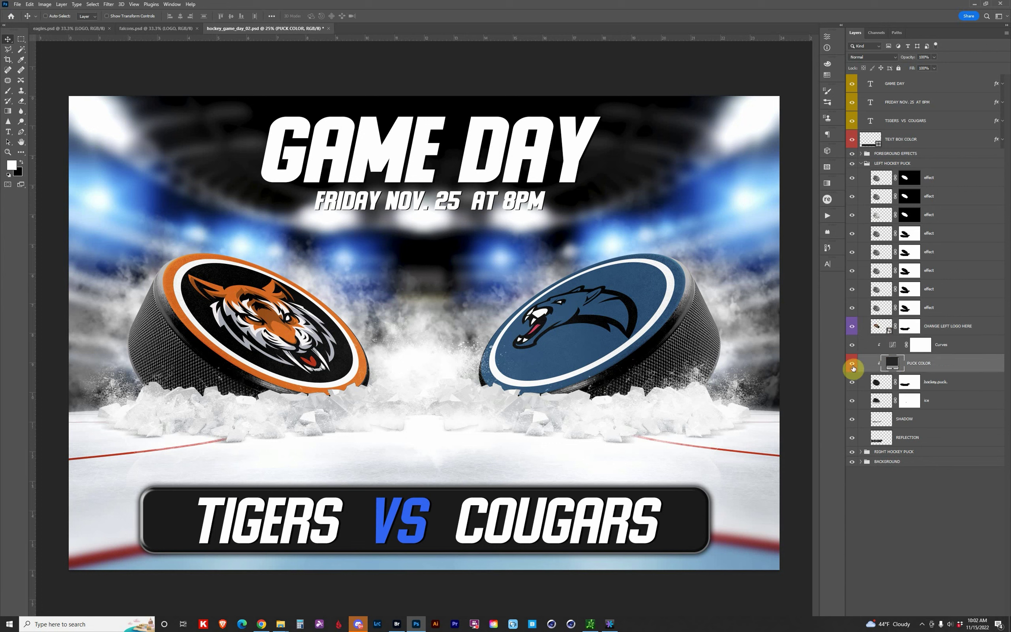
double_click(885, 366)
left_click(885, 409)
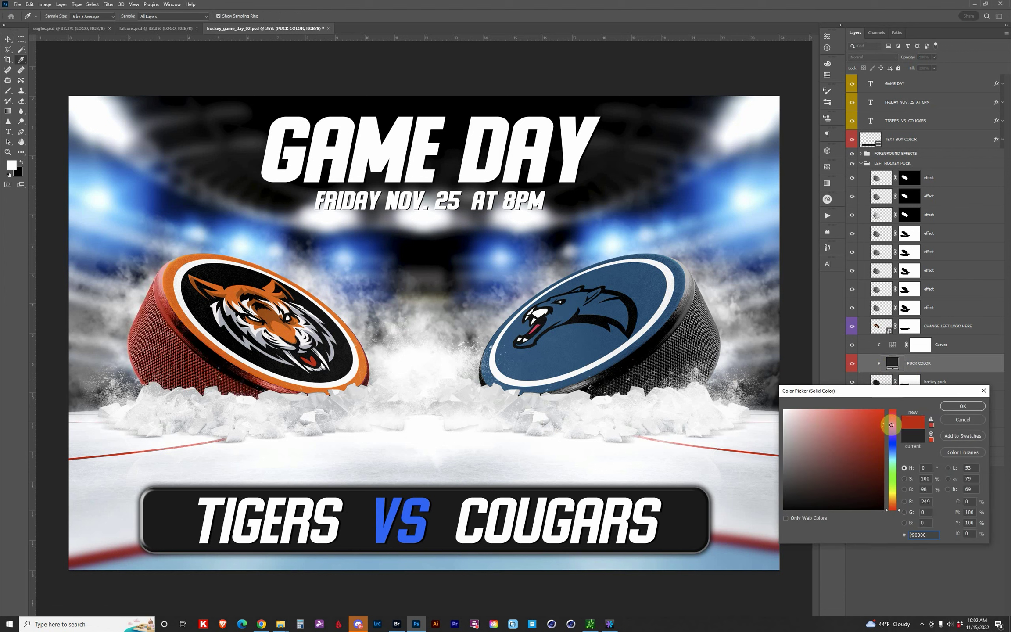
left_click(949, 417)
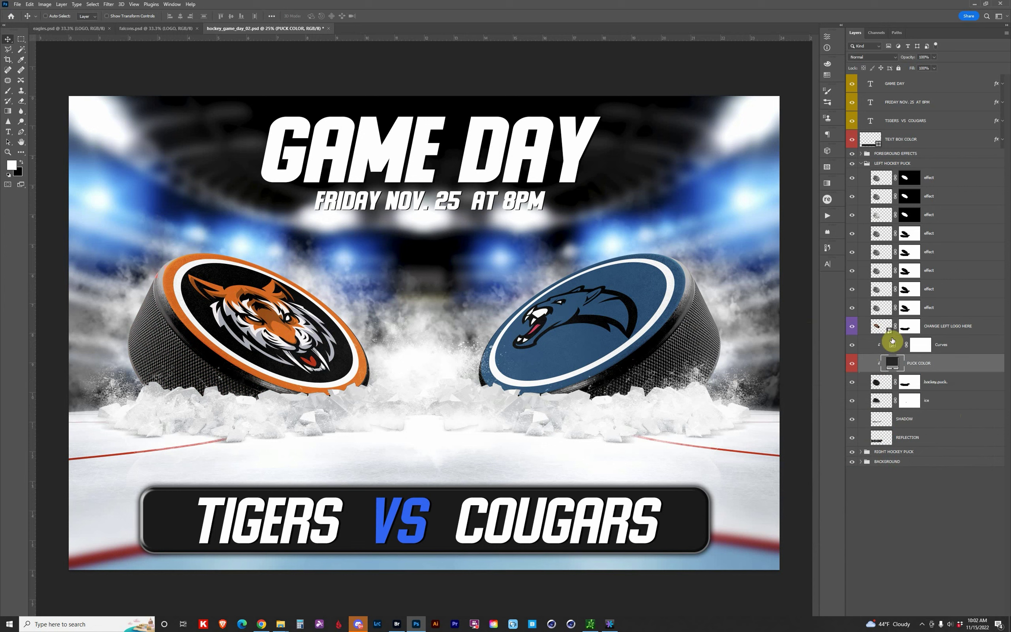
left_click(878, 327)
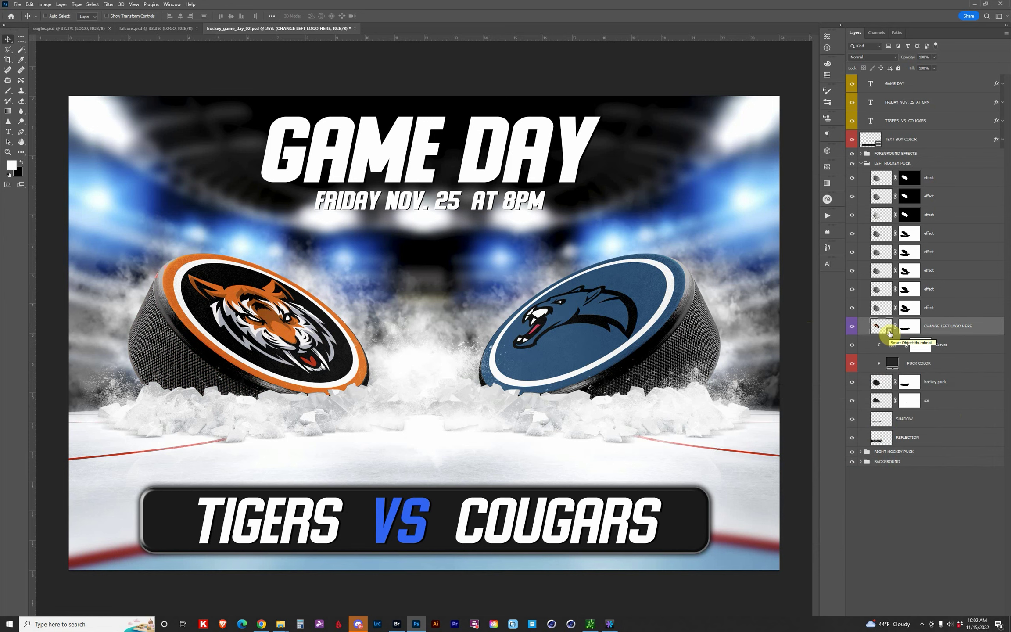
Open the CHANGE LEFT LOGO HERE smart object, hide the tiger logo, and drag in the eagle logo from eagles.psd
double_click(889, 332)
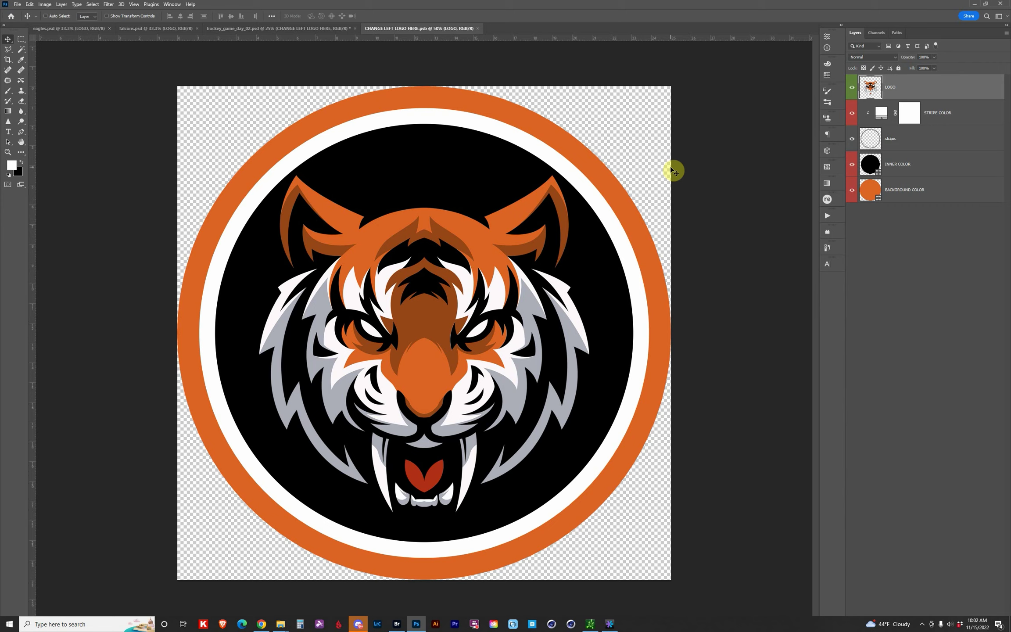
left_click(853, 90)
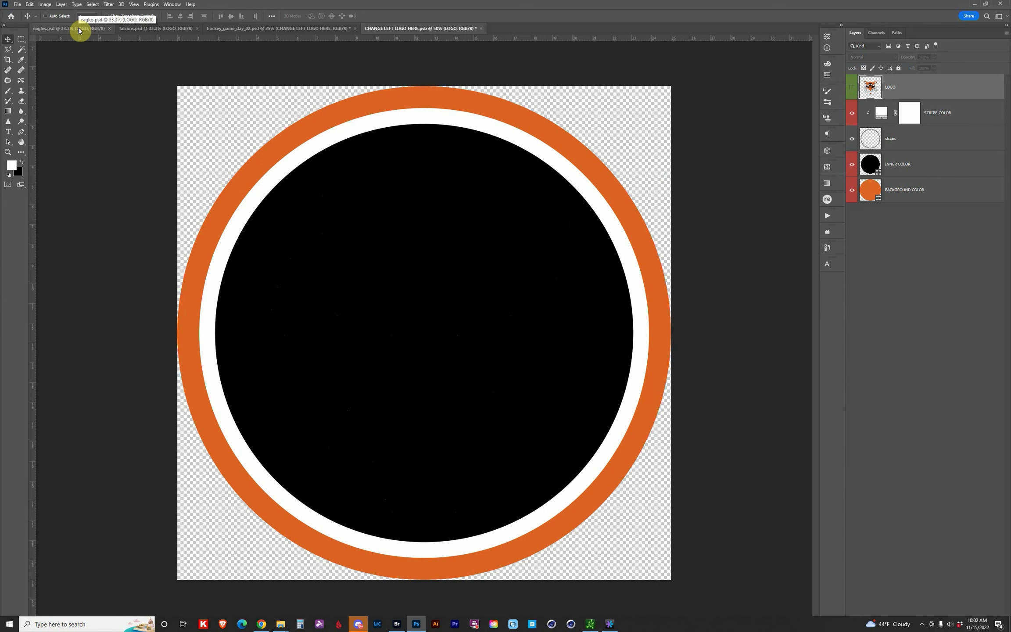
left_click(51, 29)
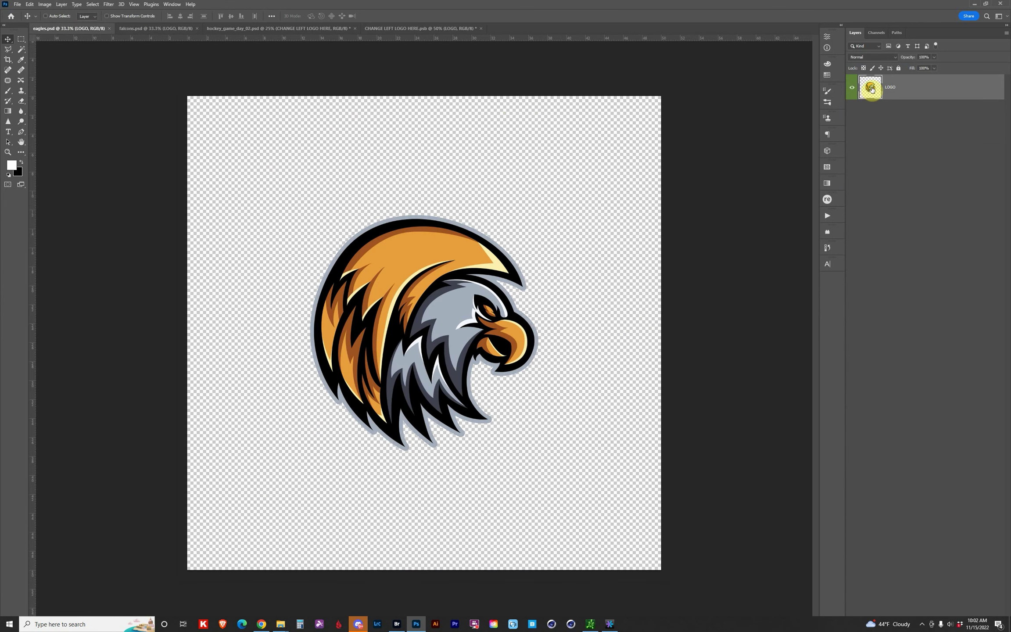
left_click_drag(871, 89, 442, 238)
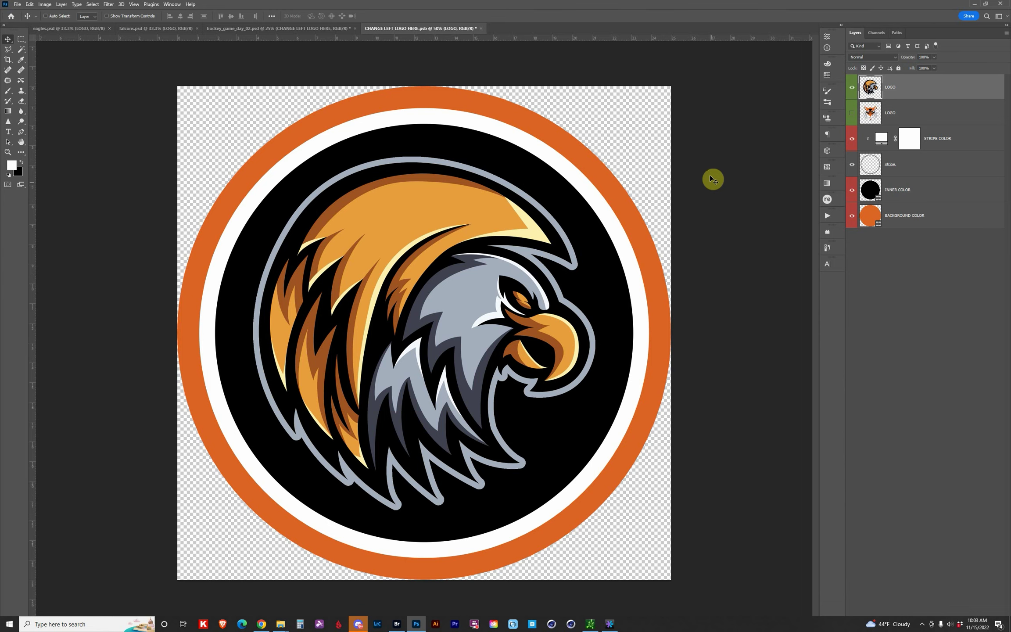
Select the eagle LOGO layer, save the left logo document, and close eagles.psd
left_click(871, 113)
left_click(872, 89)
key("ctrl+s")
left_click(88, 29)
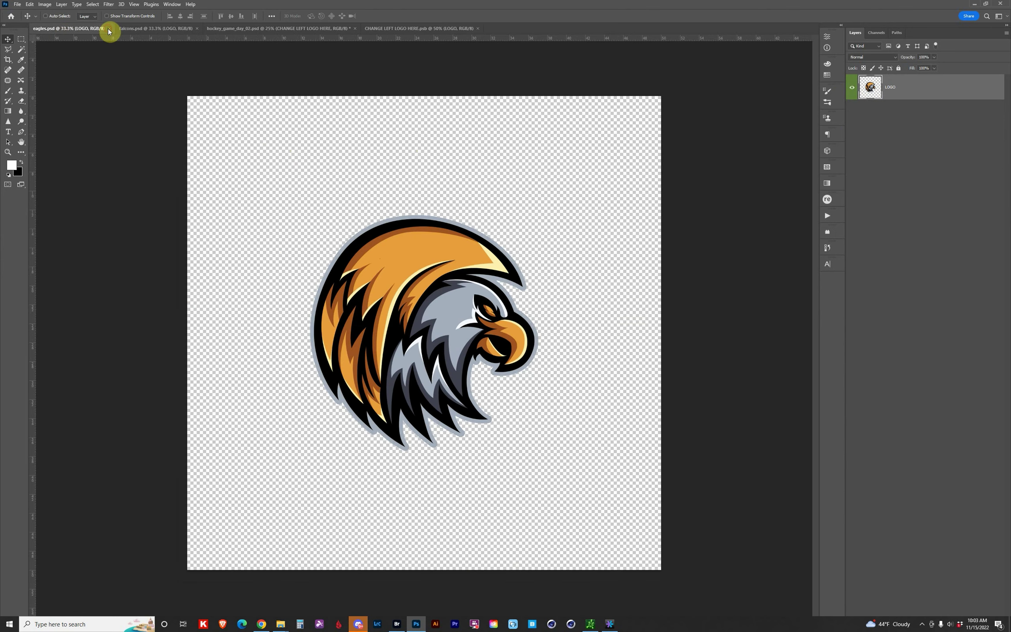
left_click(108, 29)
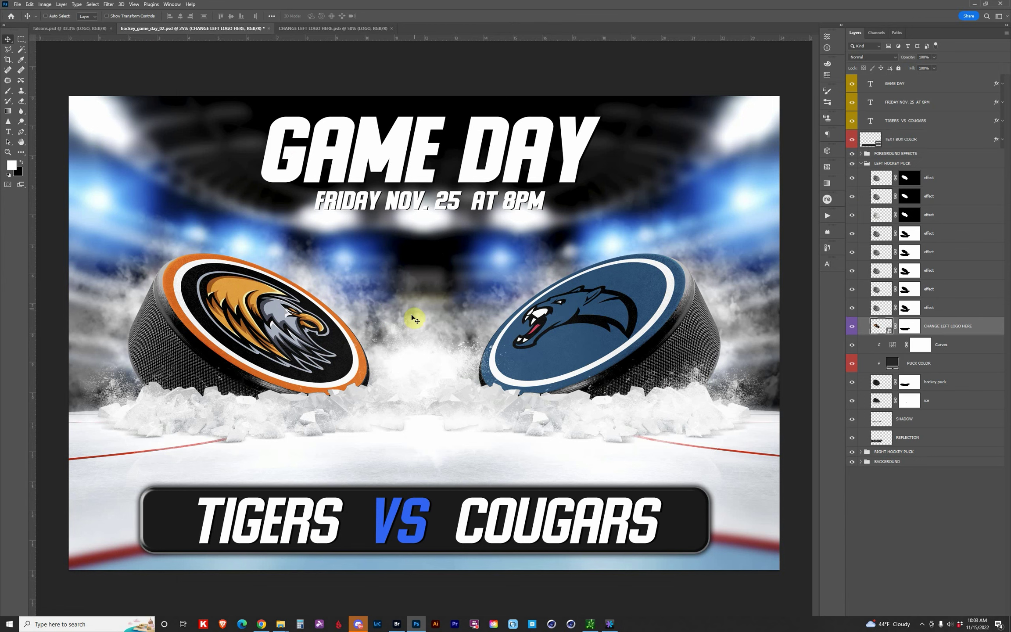
Set the eagle badge's outer ring to a richer orange (fe8a00), then return to the Game Day poster
left_click(332, 29)
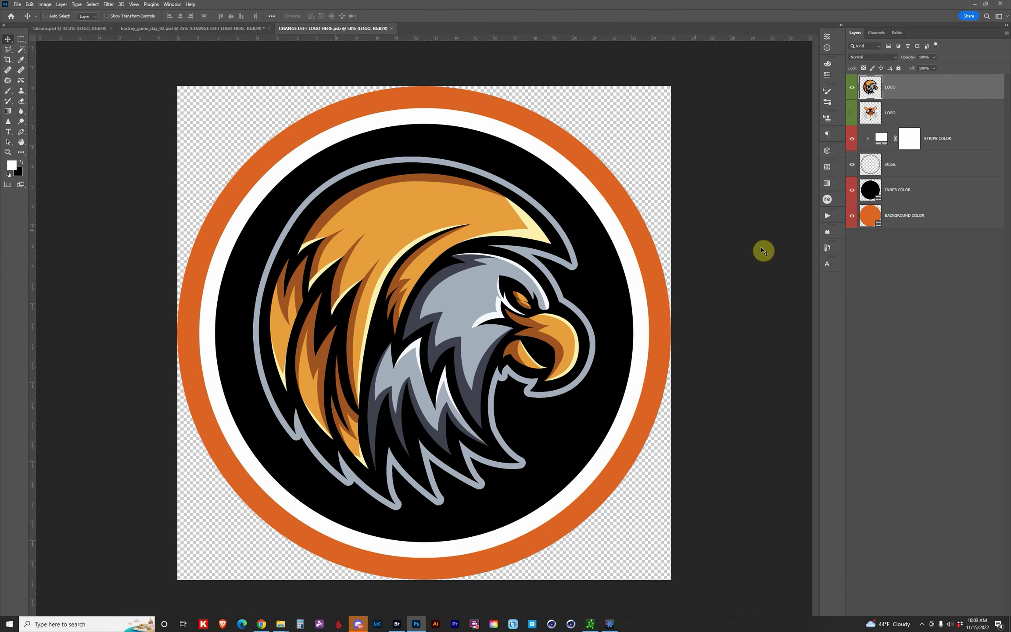
double_click(878, 225)
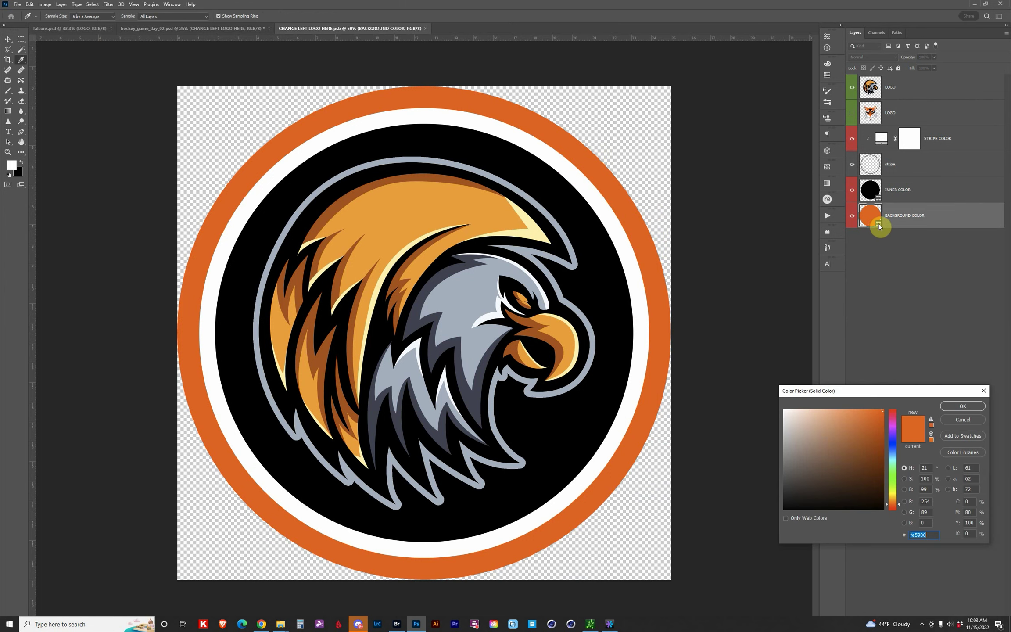
left_click(357, 225)
left_click(364, 262)
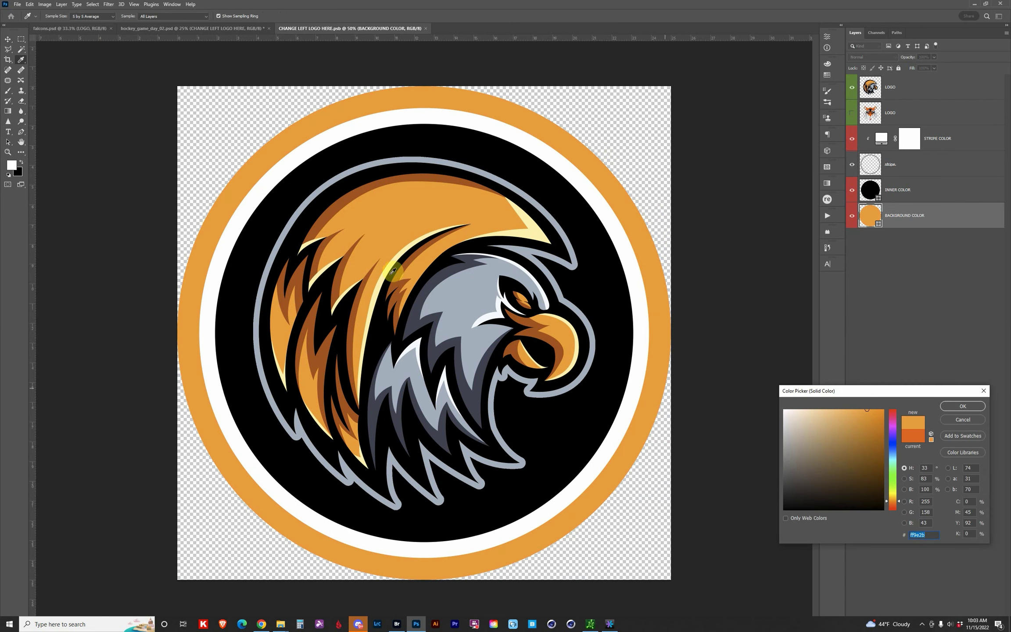
left_click_drag(854, 410, 887, 410)
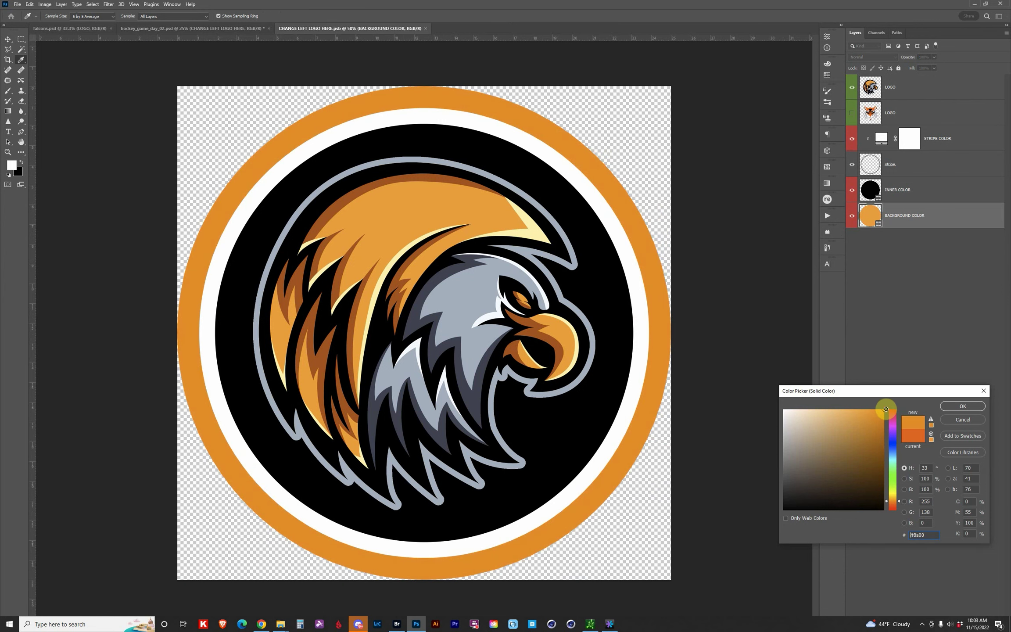
left_click(960, 408)
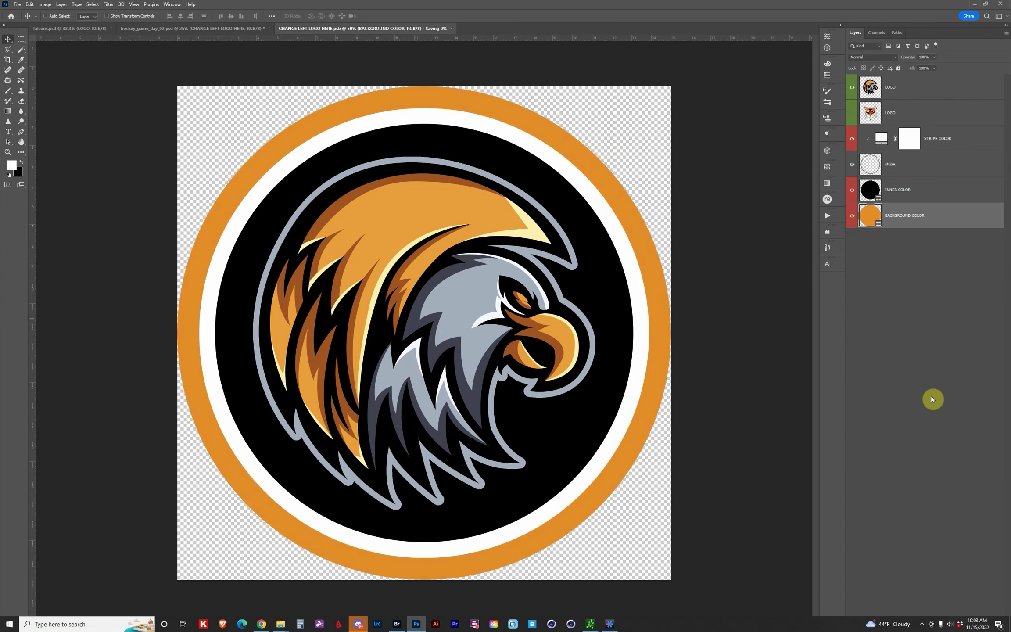
left_click(85, 29)
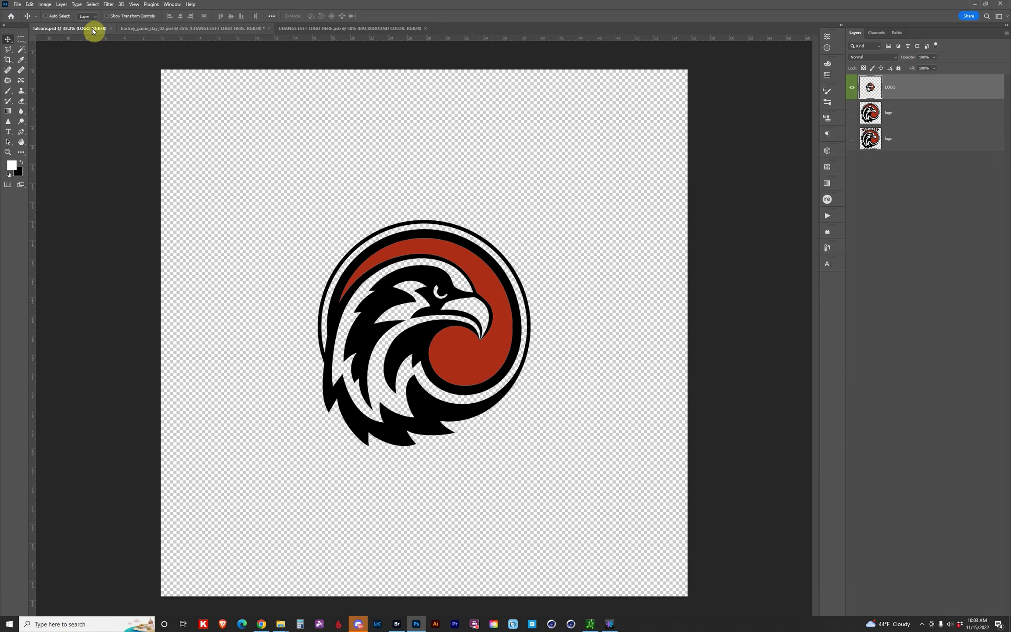
left_click(156, 30)
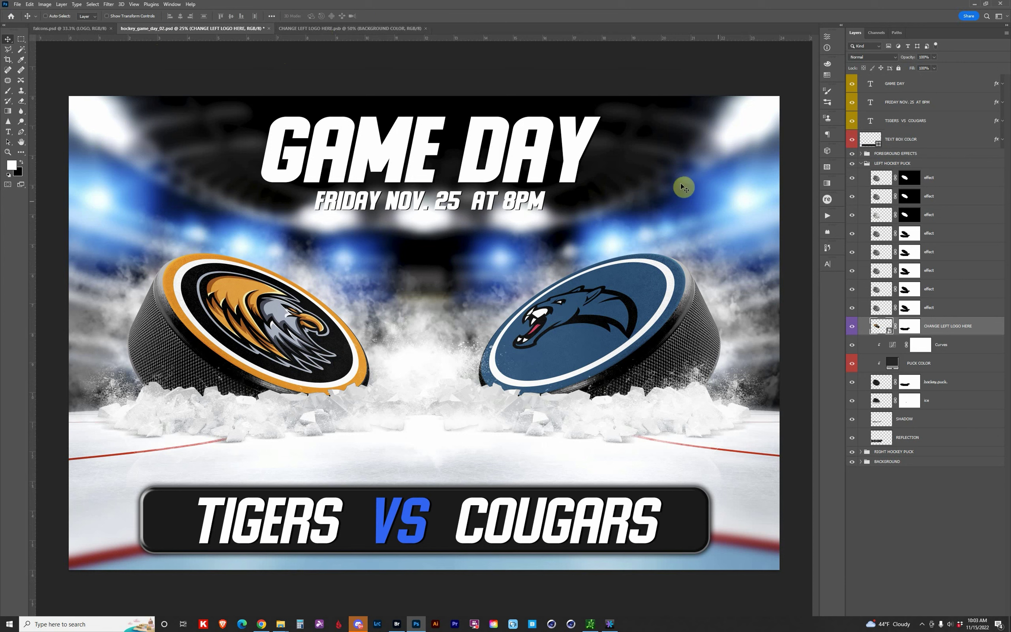
Collapse LEFT HOCKEY PUCK, expand RIGHT HOCKEY PUCK, and close the CHANGE LEFT LOGO HERE.psb document
left_click(862, 165)
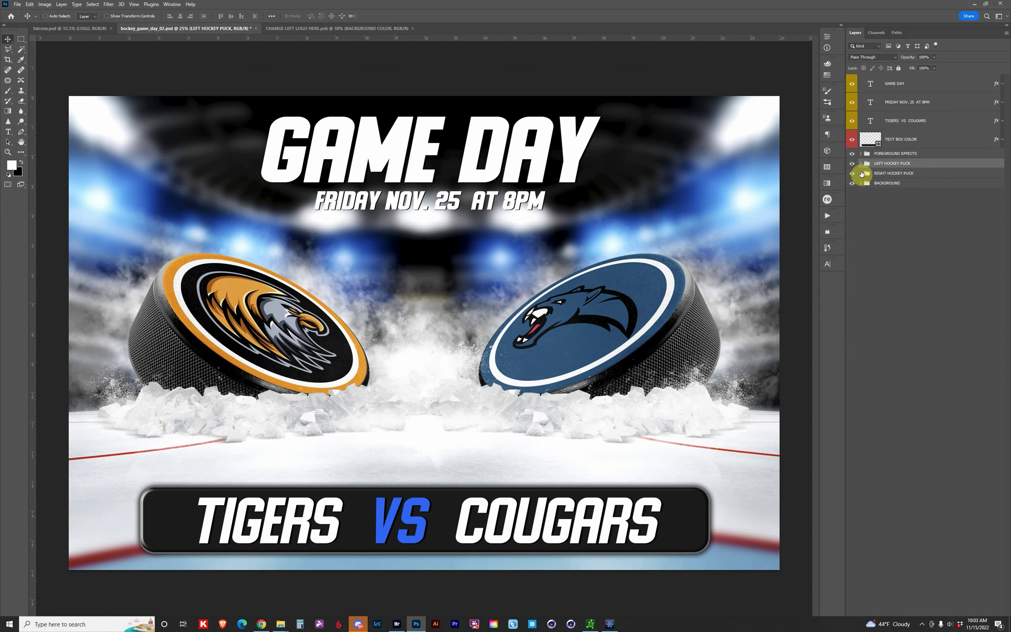
left_click(861, 174)
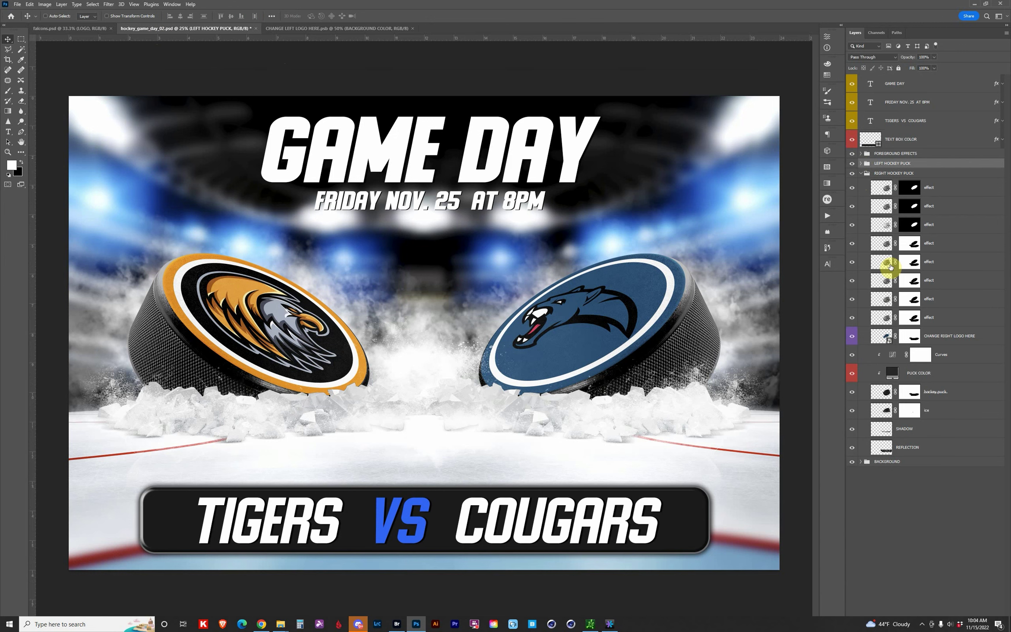
left_click(353, 28)
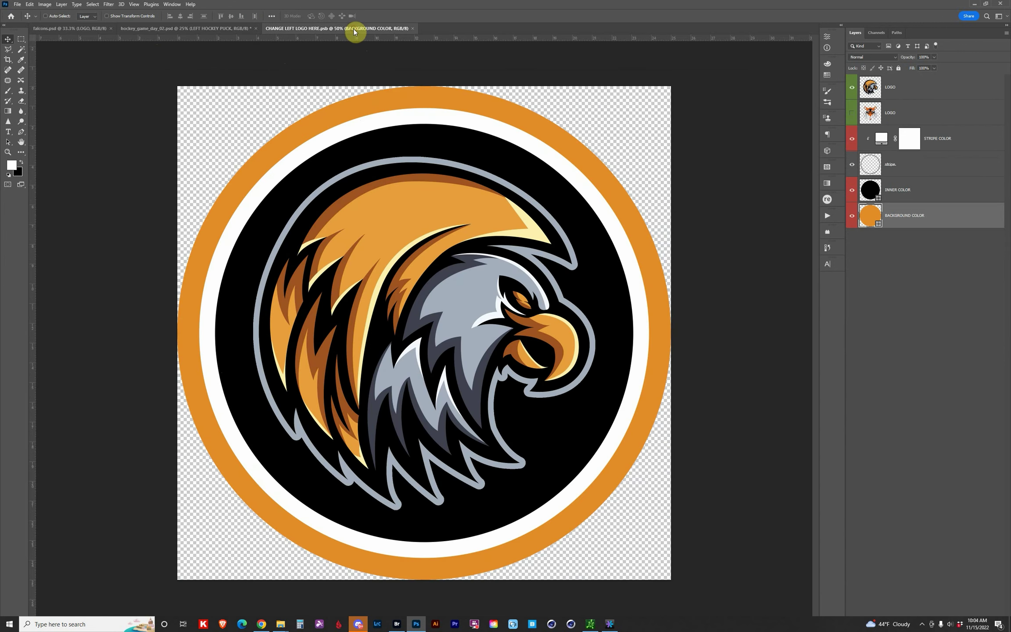
left_click(413, 28)
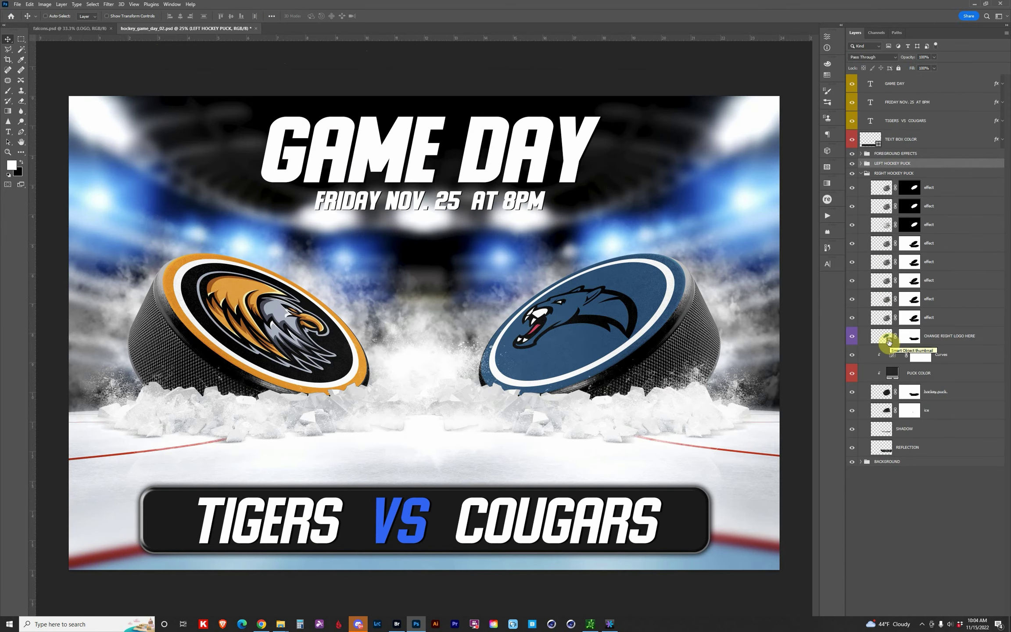
Open the CHANGE RIGHT LOGO HERE smart object, hide the cougar logo, and drag in the falcon logo
double_click(890, 342)
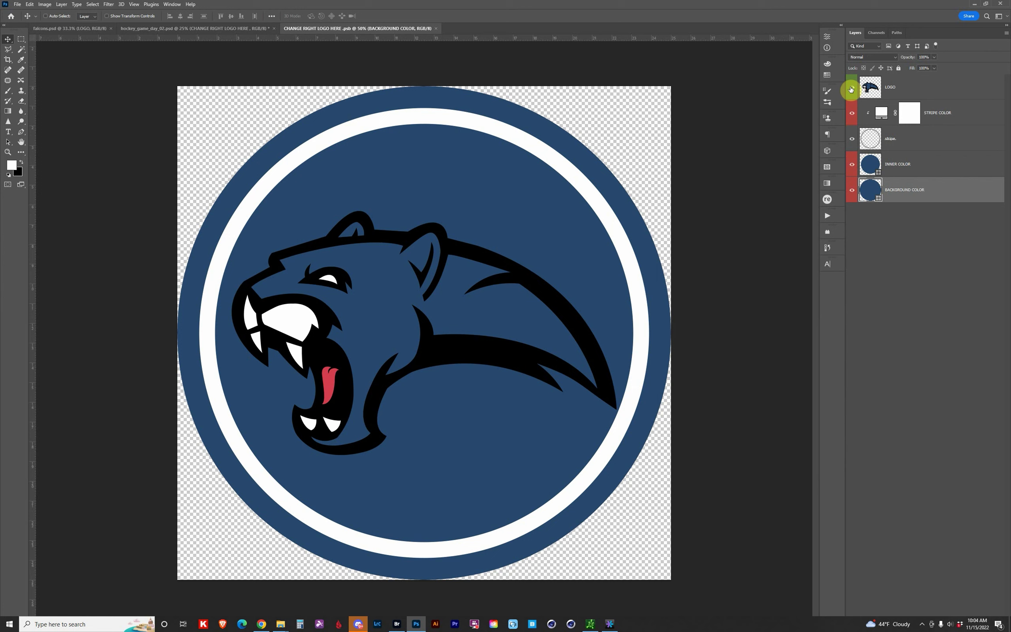
left_click(851, 89)
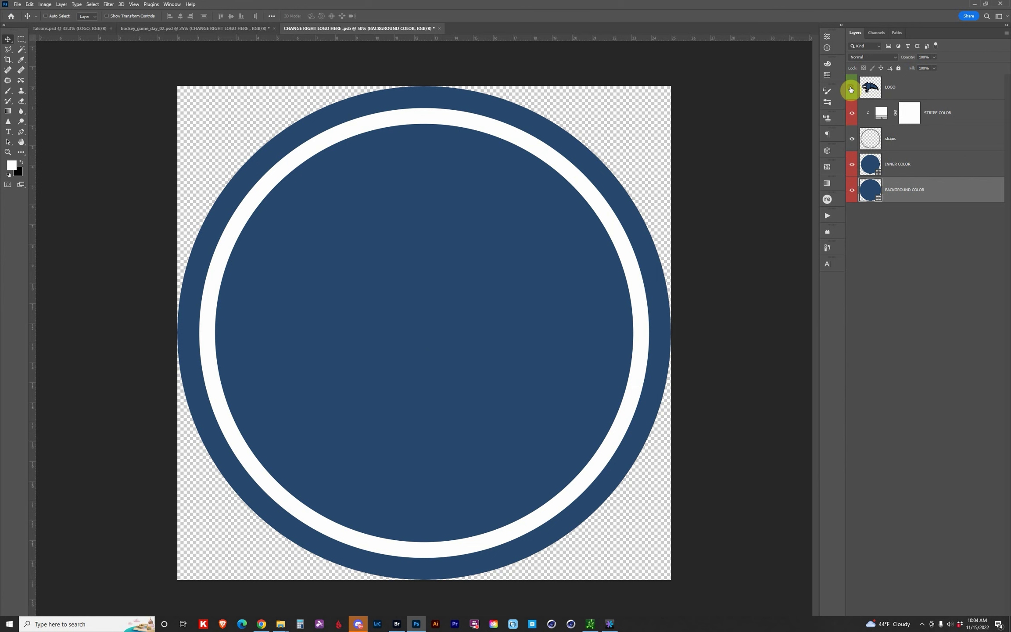
left_click(915, 92)
left_click(76, 29)
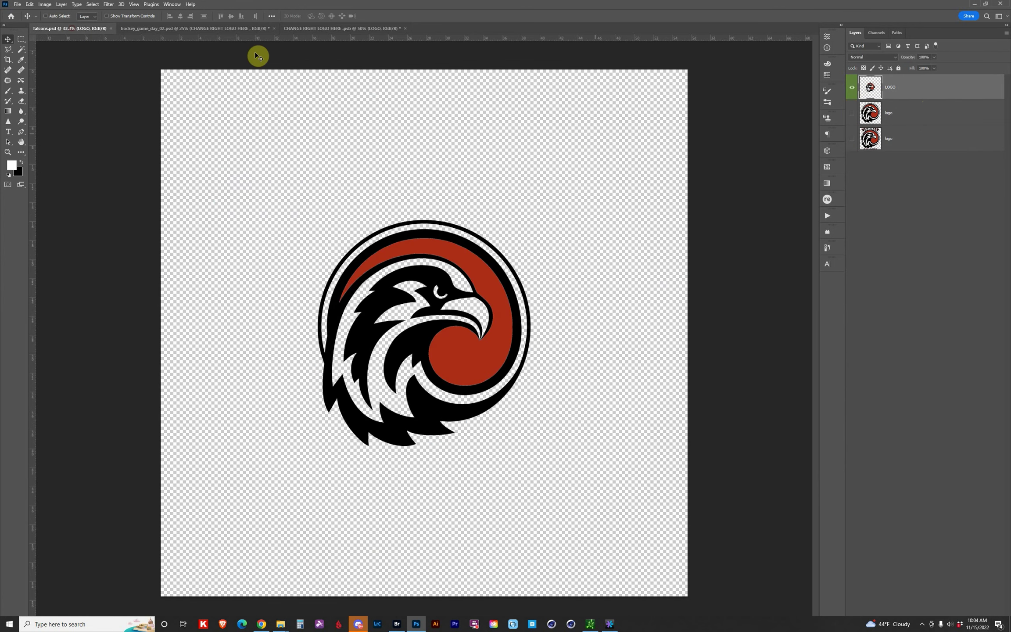
left_click_drag(871, 86, 397, 220)
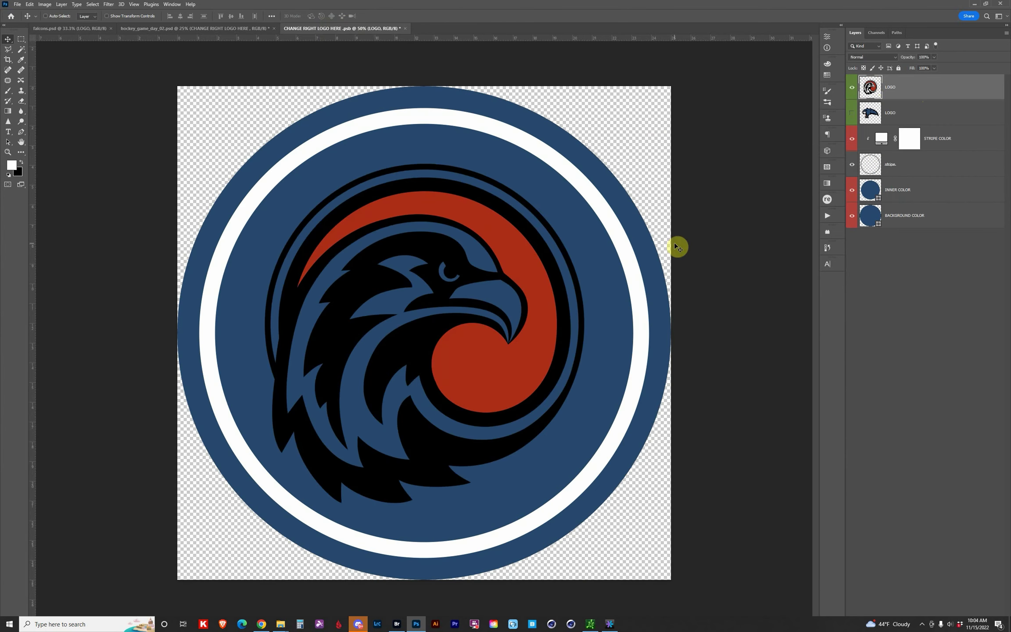
Scale the falcon logo up to about 104% with Free Transform
key("ctrl+t")
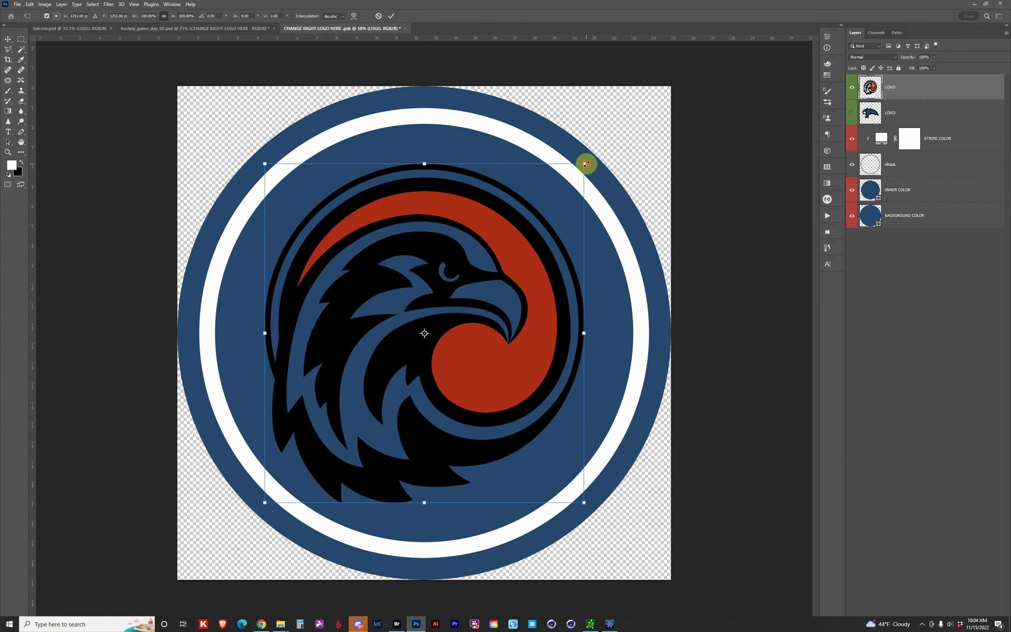
left_click_drag(583, 163, 591, 153)
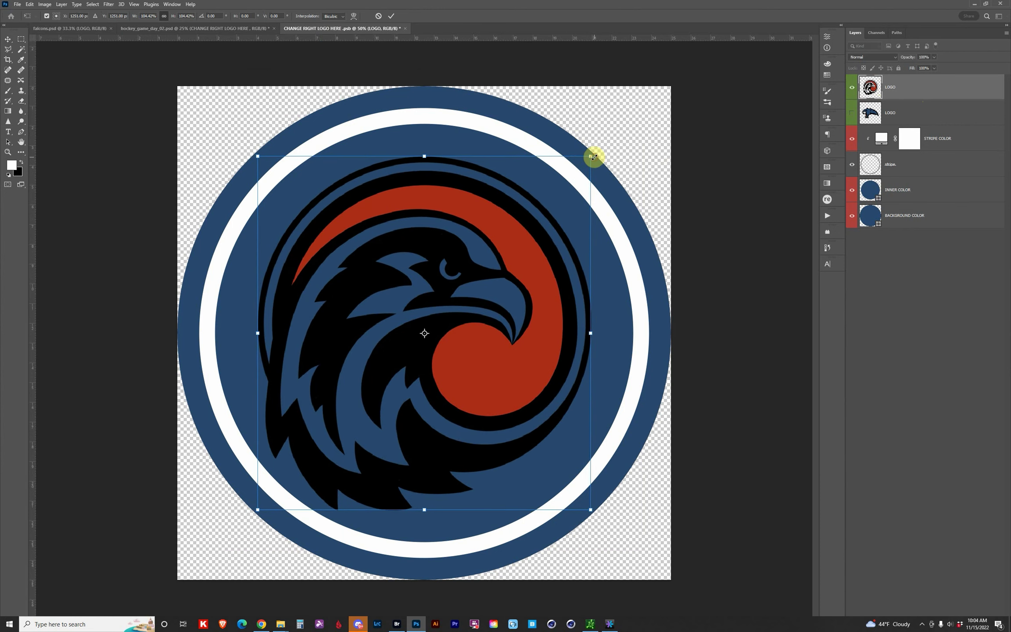
key("Return")
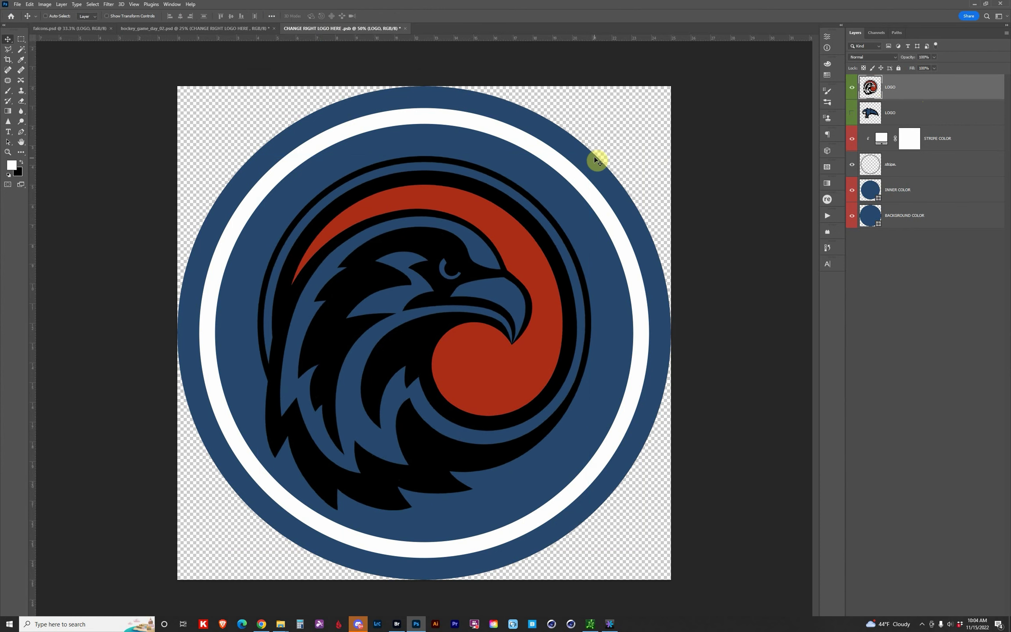
Make the falcon badge's outer ring black and its inner circle the falcon's sampled red
double_click(879, 225)
left_click_drag(823, 422, 770, 510)
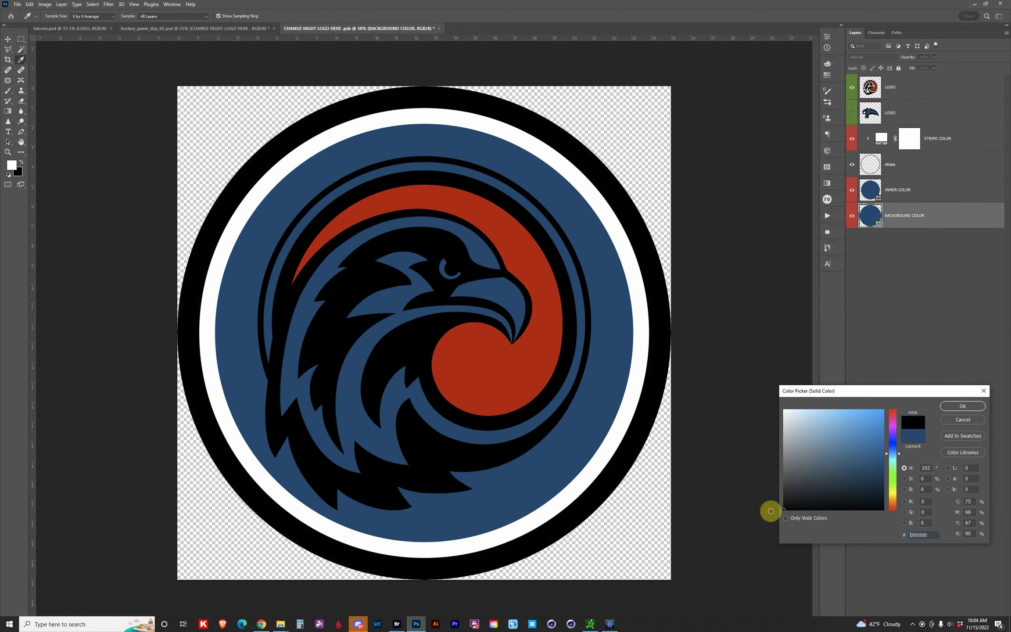
left_click(958, 407)
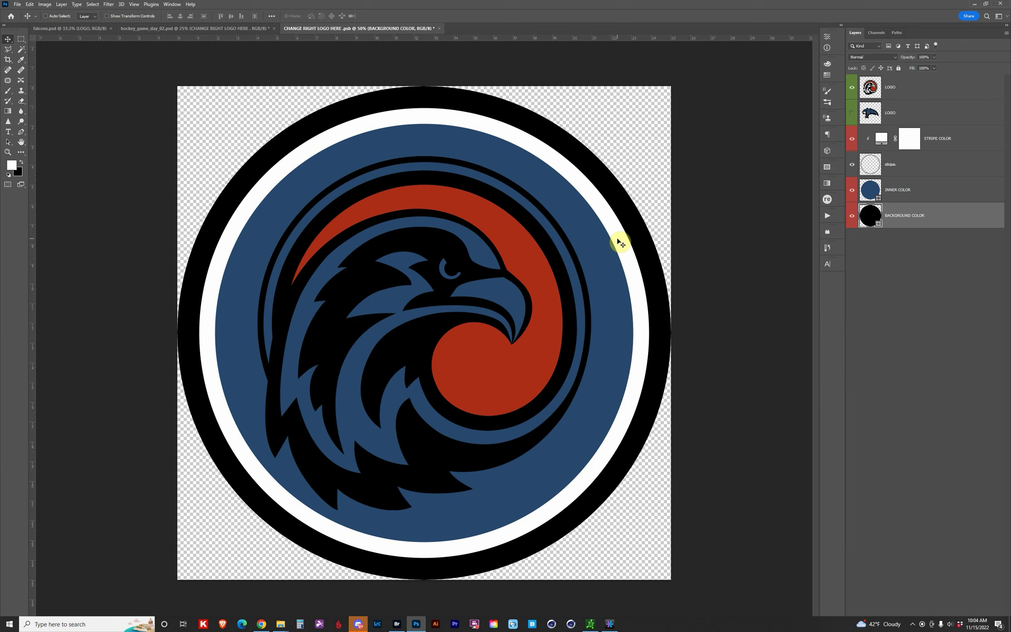
left_click(878, 196)
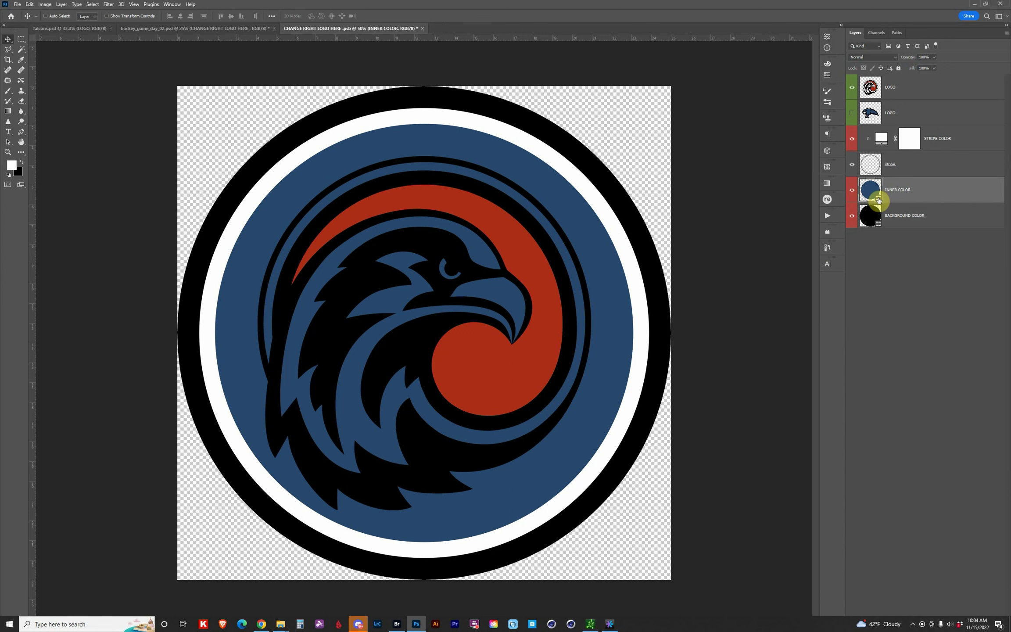
double_click(879, 199)
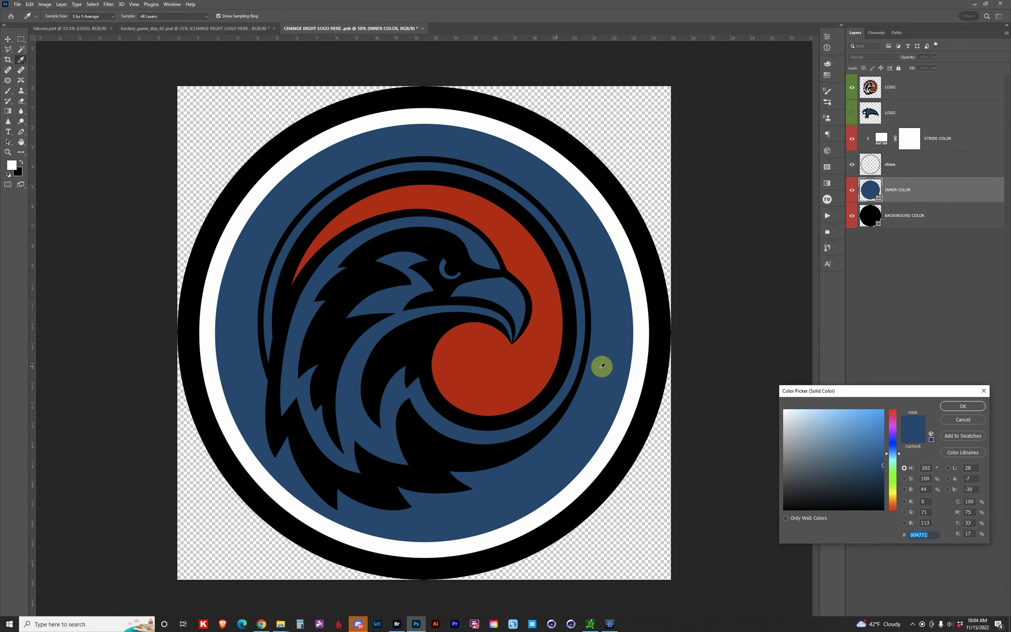
left_click(538, 365)
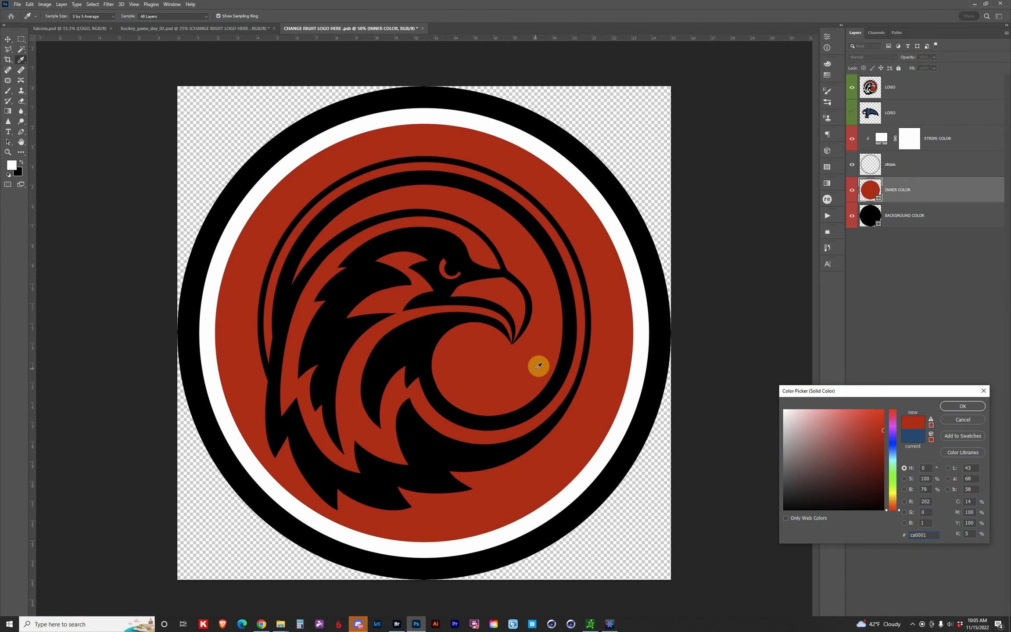
left_click(962, 407)
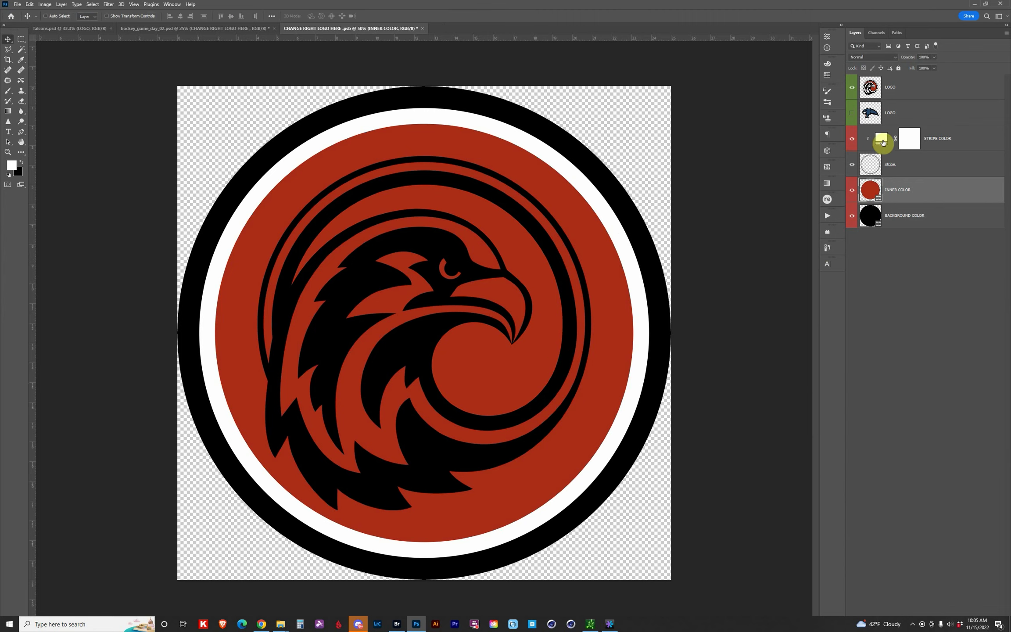
Set the stripe to dark grey 212121, save, and check the right puck on the poster
double_click(881, 140)
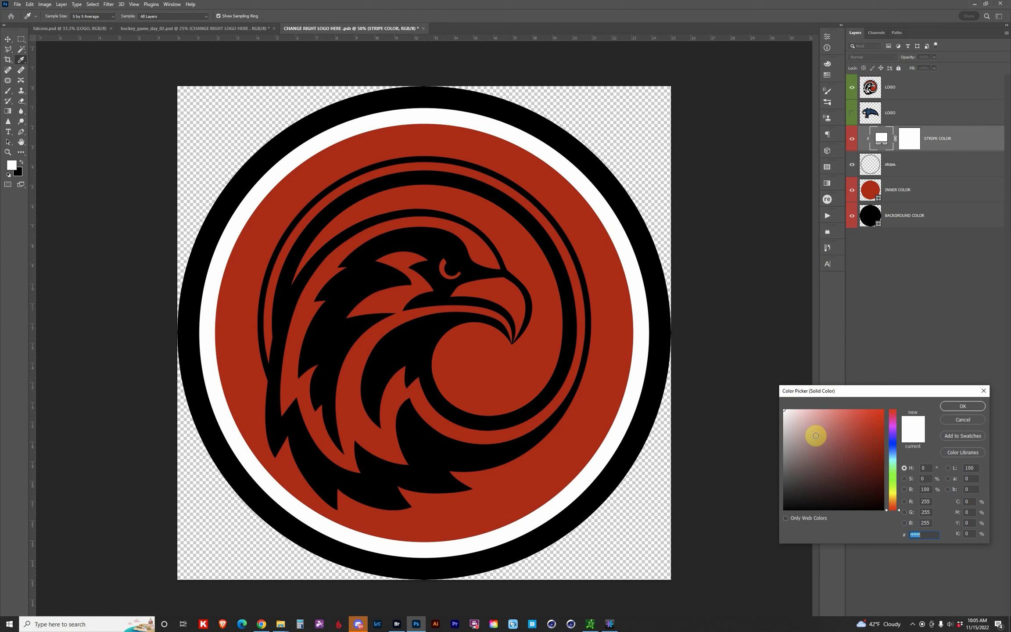
left_click_drag(816, 435, 730, 496)
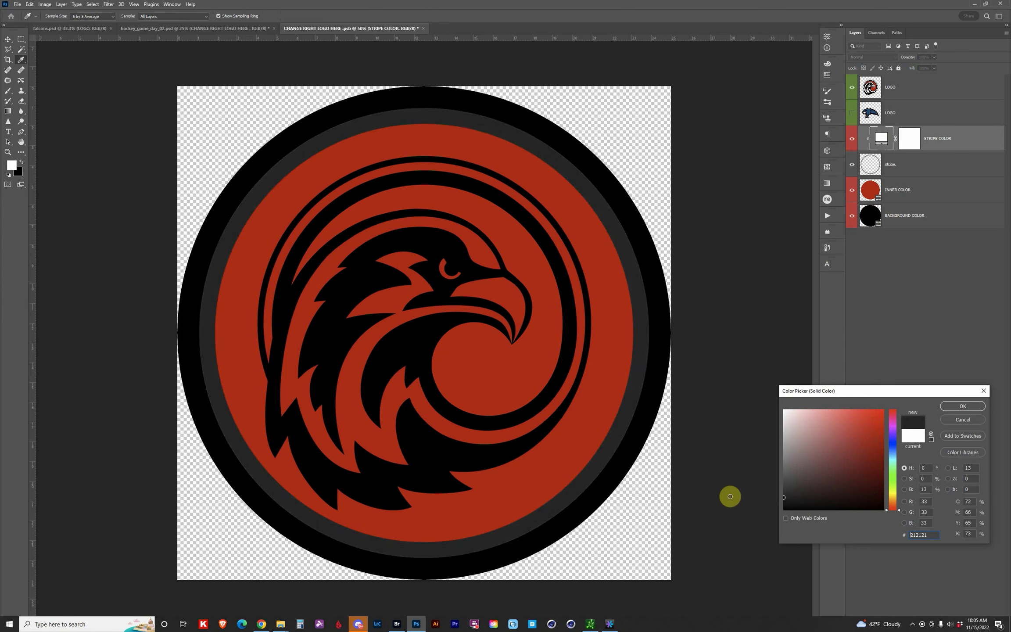
left_click(954, 404)
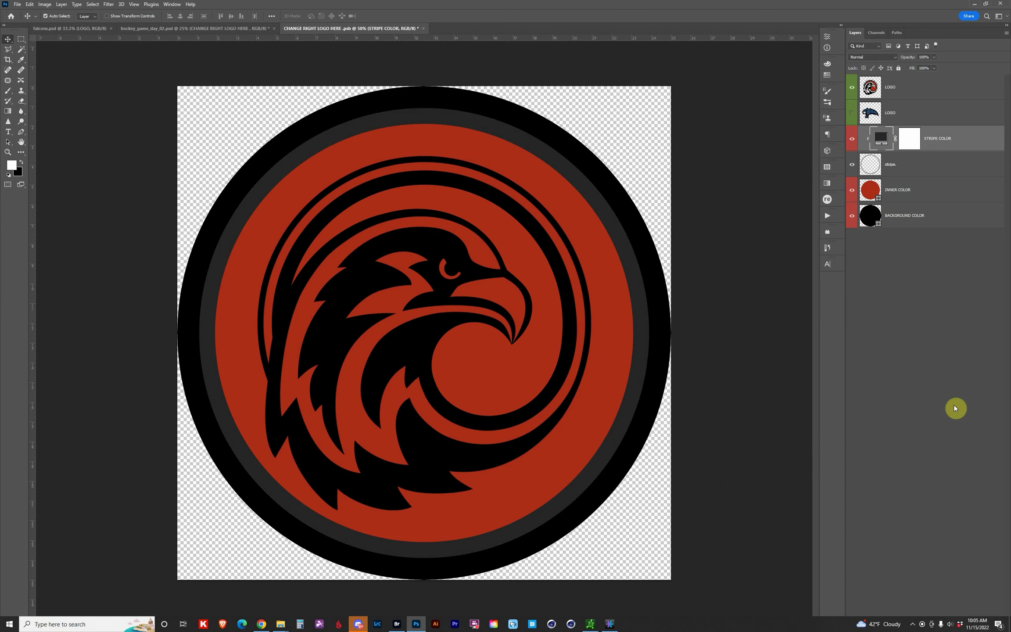
key("ctrl+s")
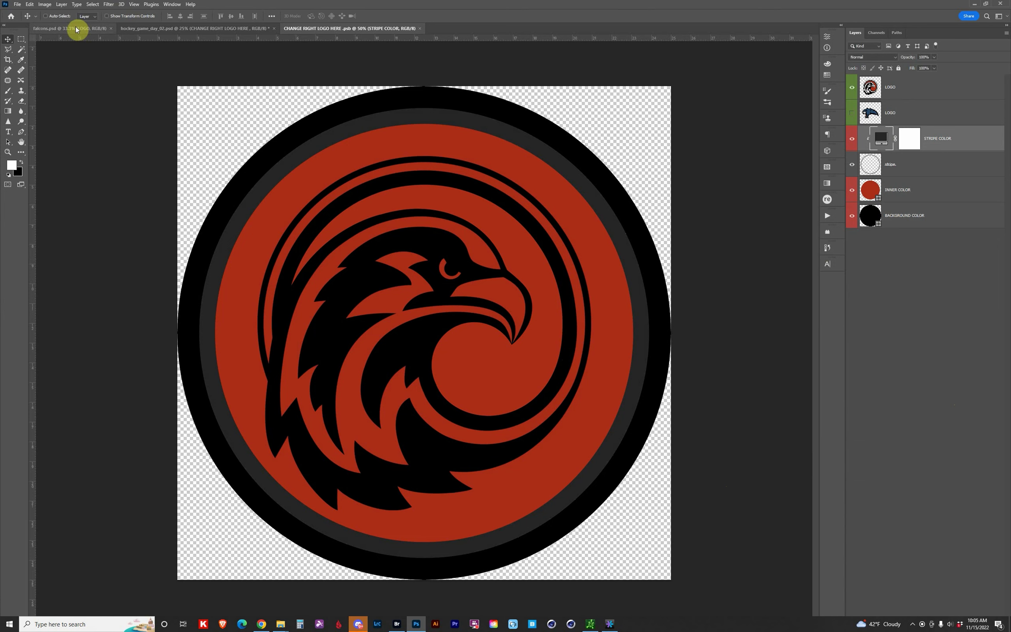
left_click(156, 29)
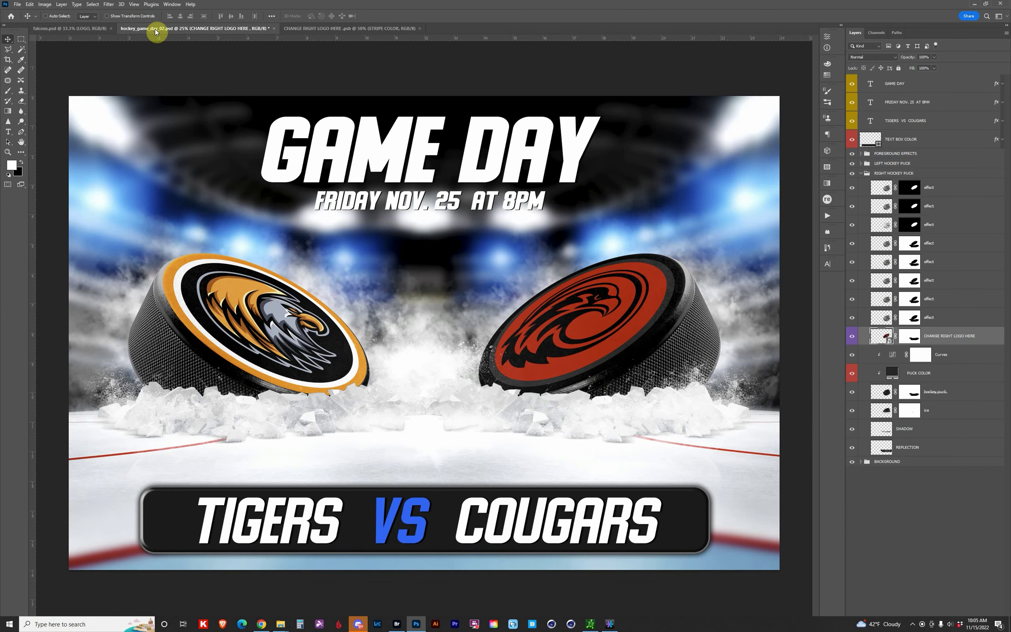
left_click(351, 28)
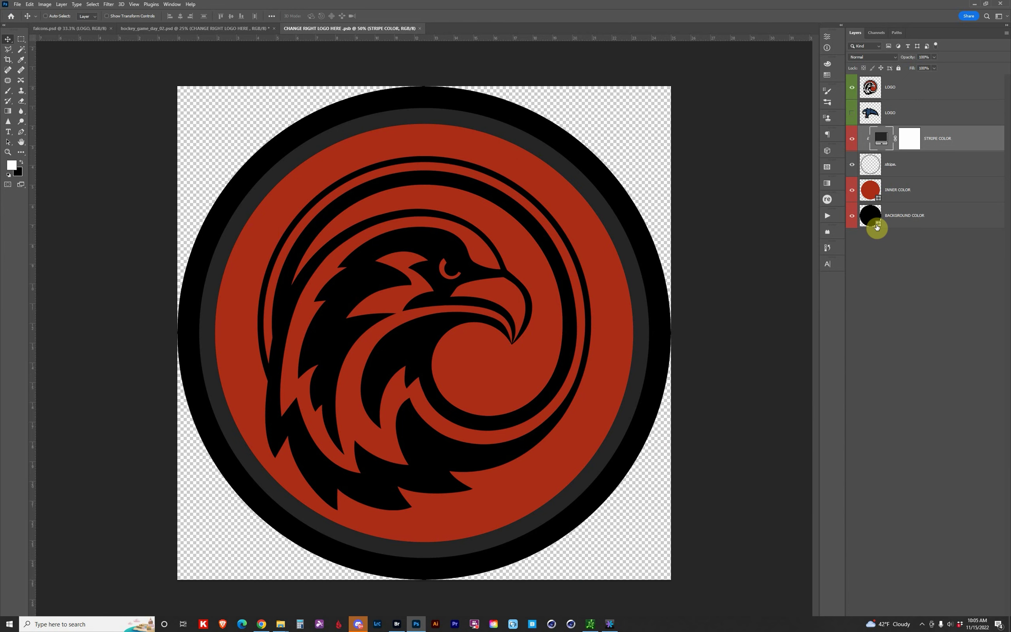
Make the background circle the logo's red and the inner circle near-white f1f1f1
double_click(877, 224)
left_click(625, 325)
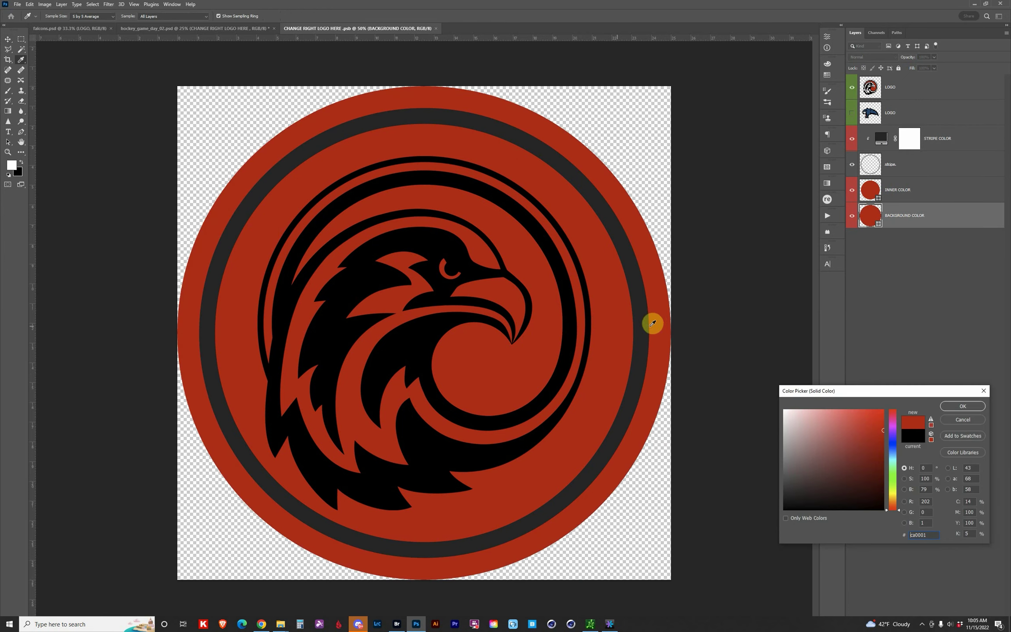
left_click(957, 405)
key("v")
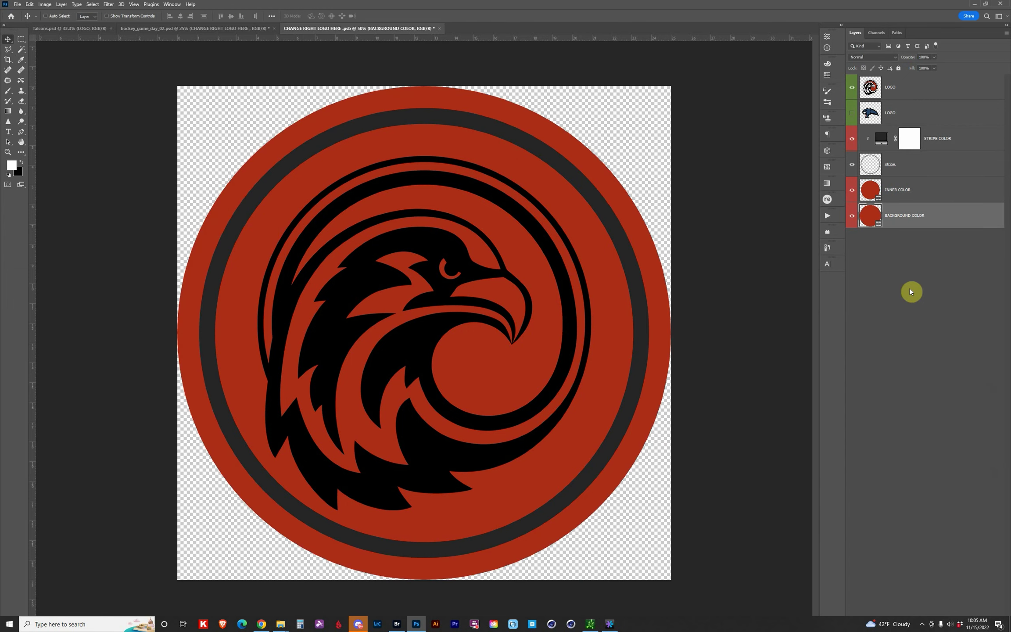
double_click(883, 197)
left_click(561, 380)
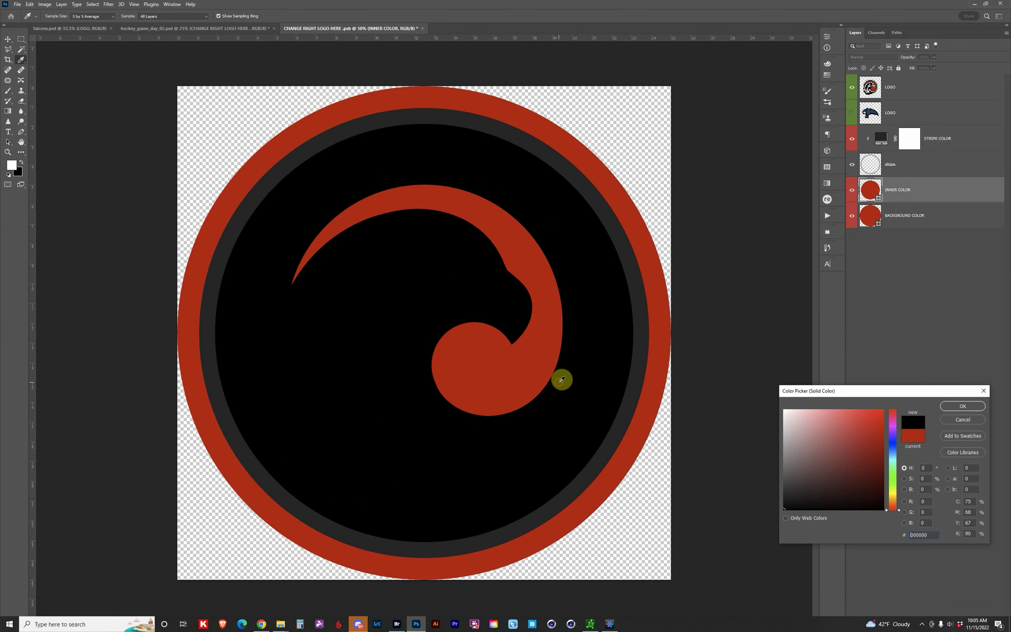
left_click_drag(827, 458, 724, 432)
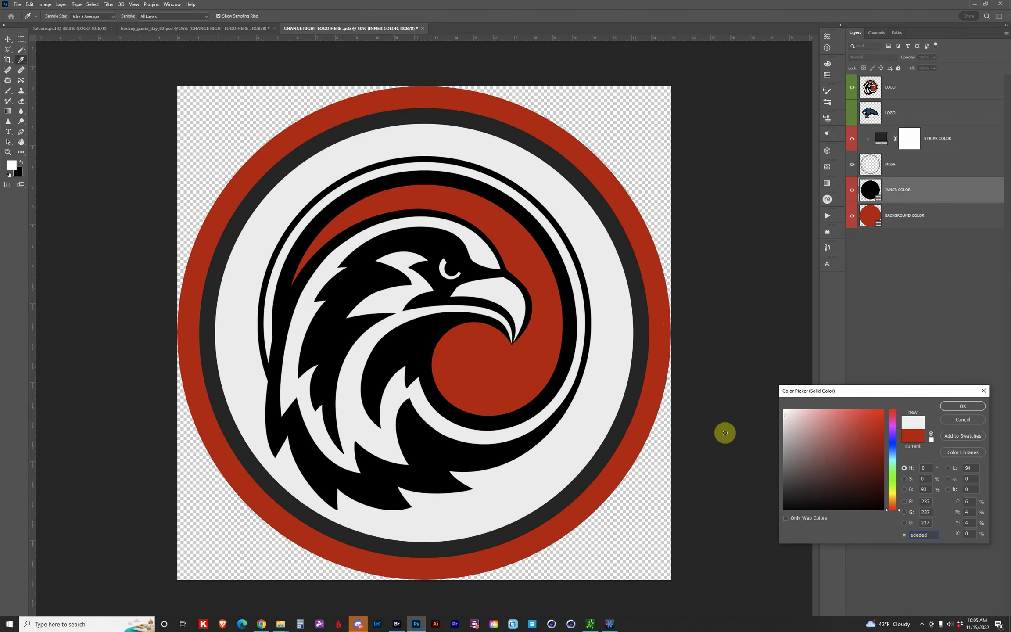
left_click(953, 407)
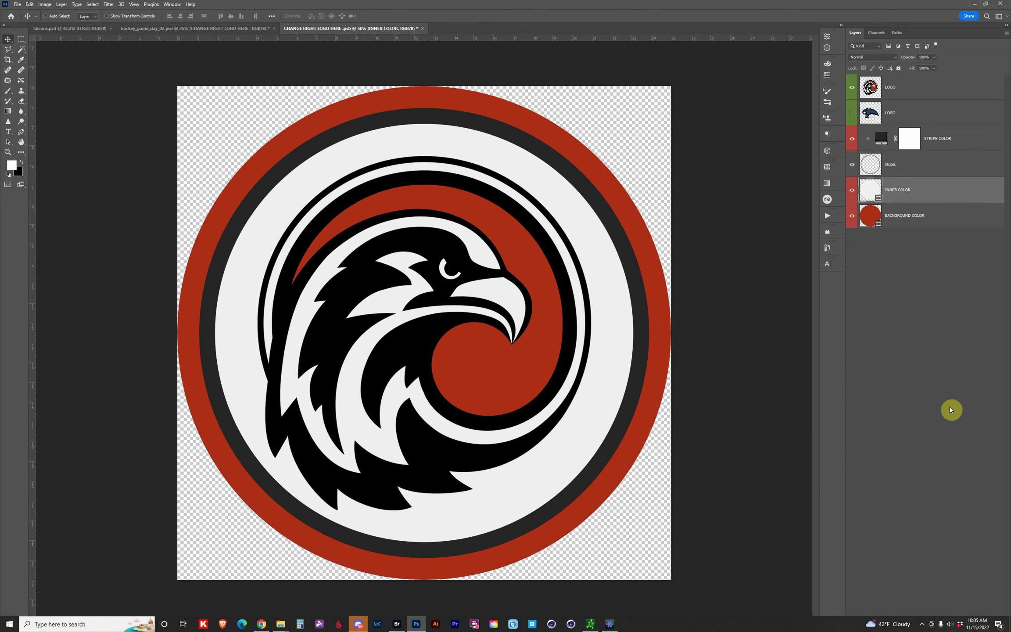
Turn the stripe ring black and save the falcon logo file
double_click(882, 139)
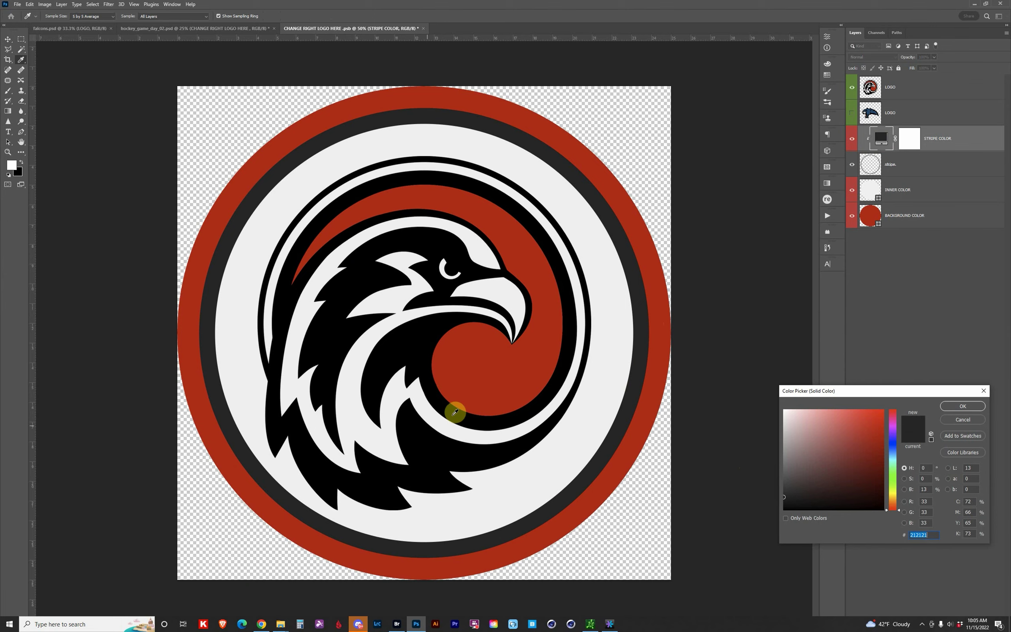
left_click(404, 343)
left_click(962, 406)
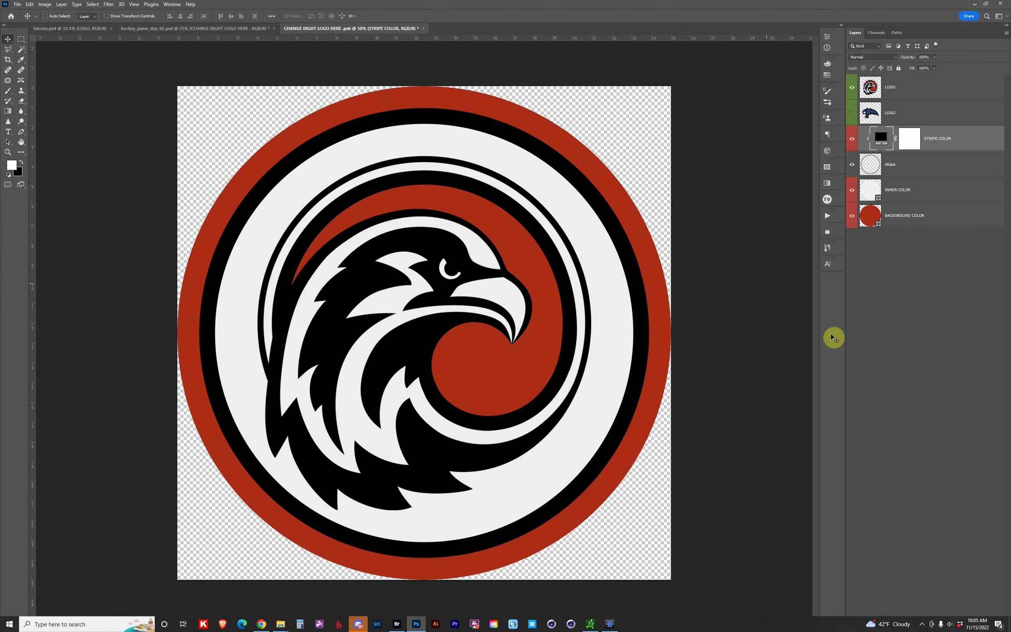
key("ctrl+s")
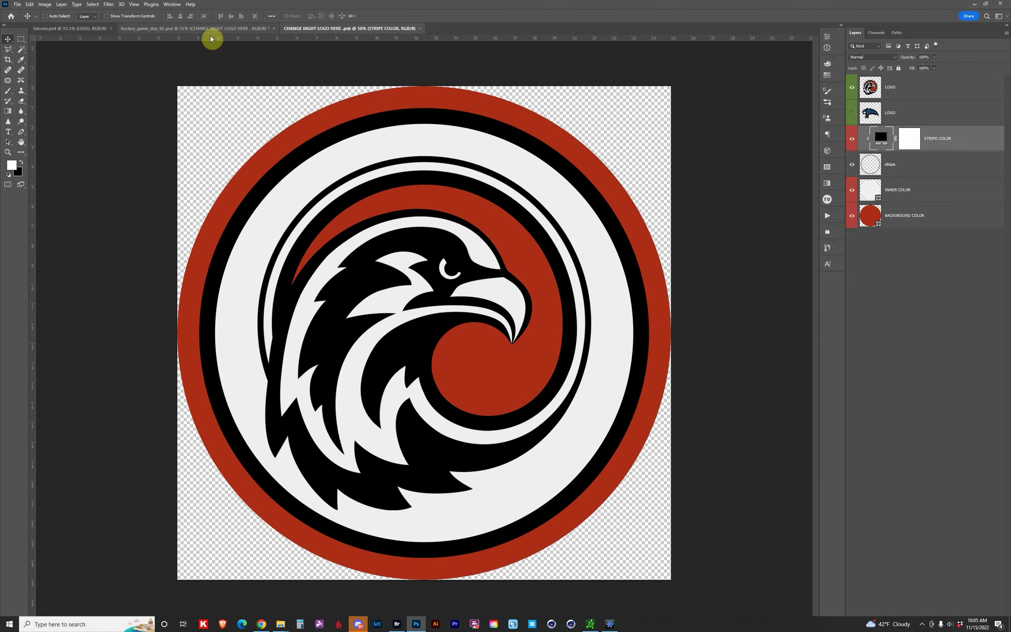
On the poster, collapse RIGHT HOCKEY PUCK and start editing the TIGERS VS COUGARS text layer
left_click(210, 29)
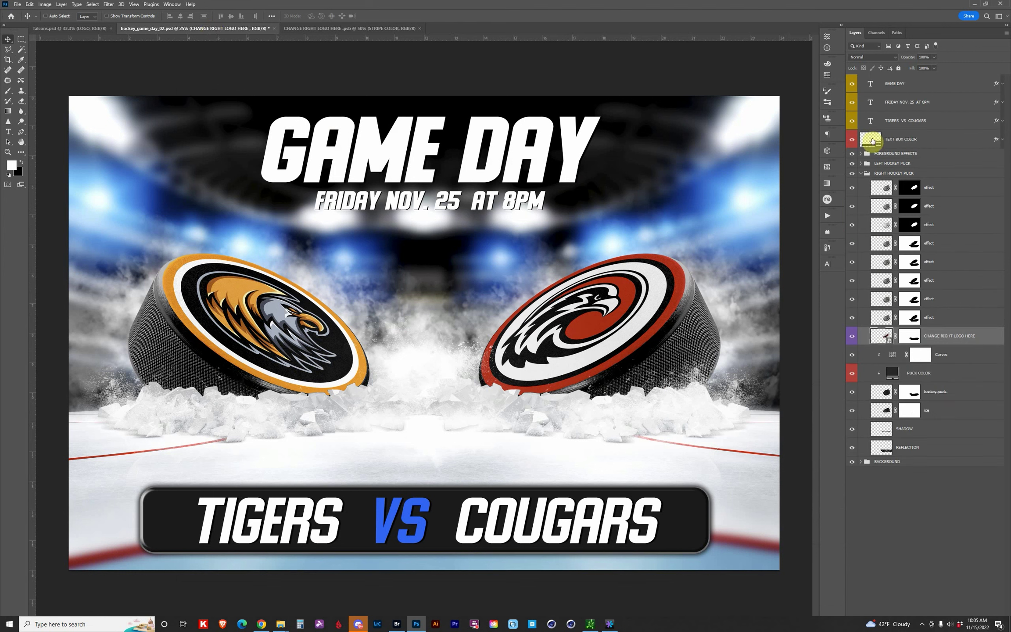
left_click(861, 174)
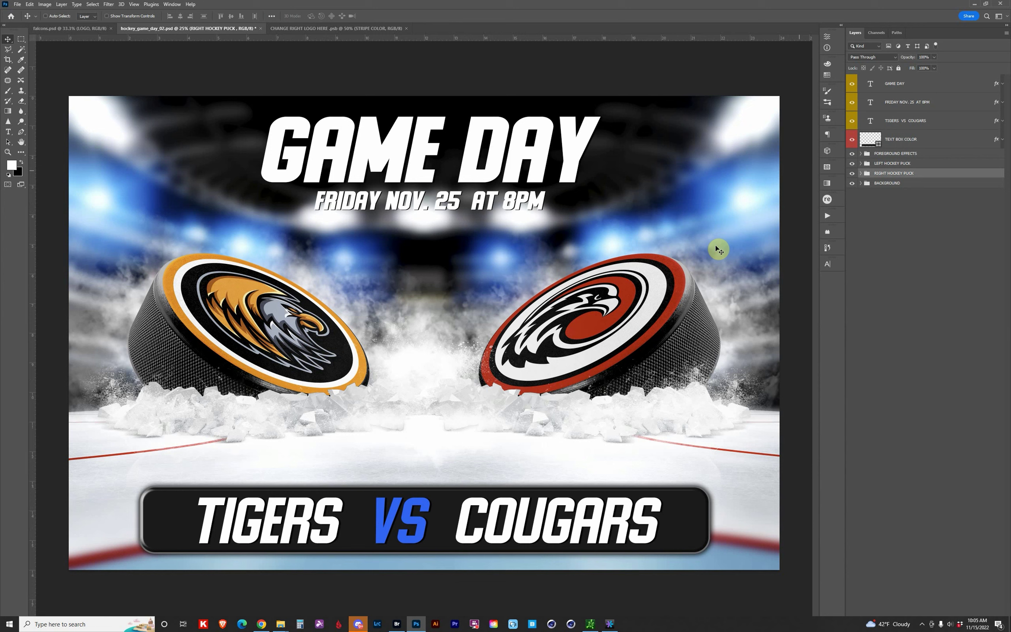
left_click(870, 124)
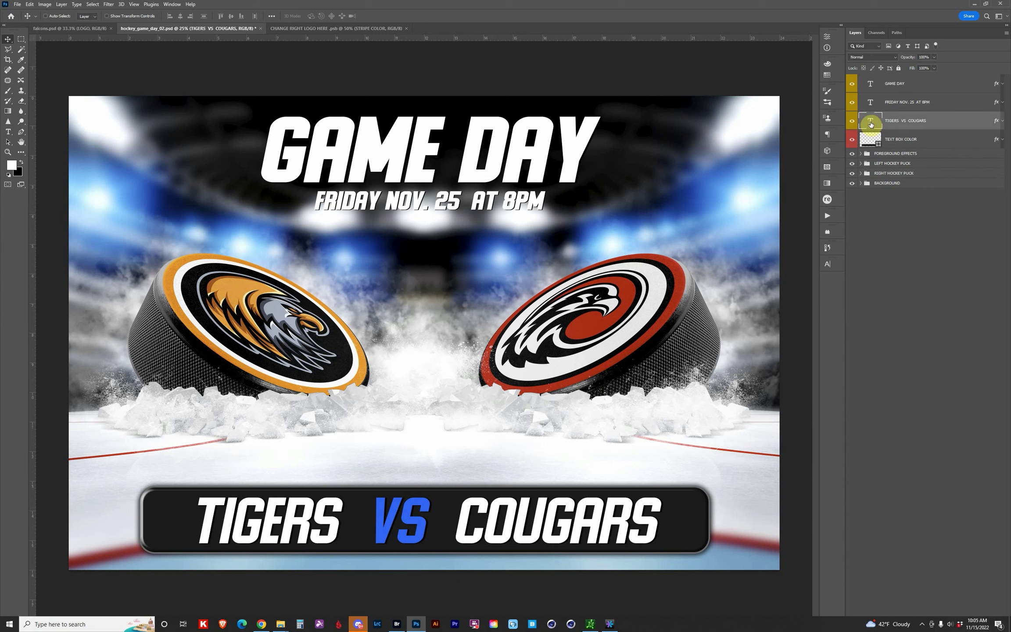
double_click(871, 125)
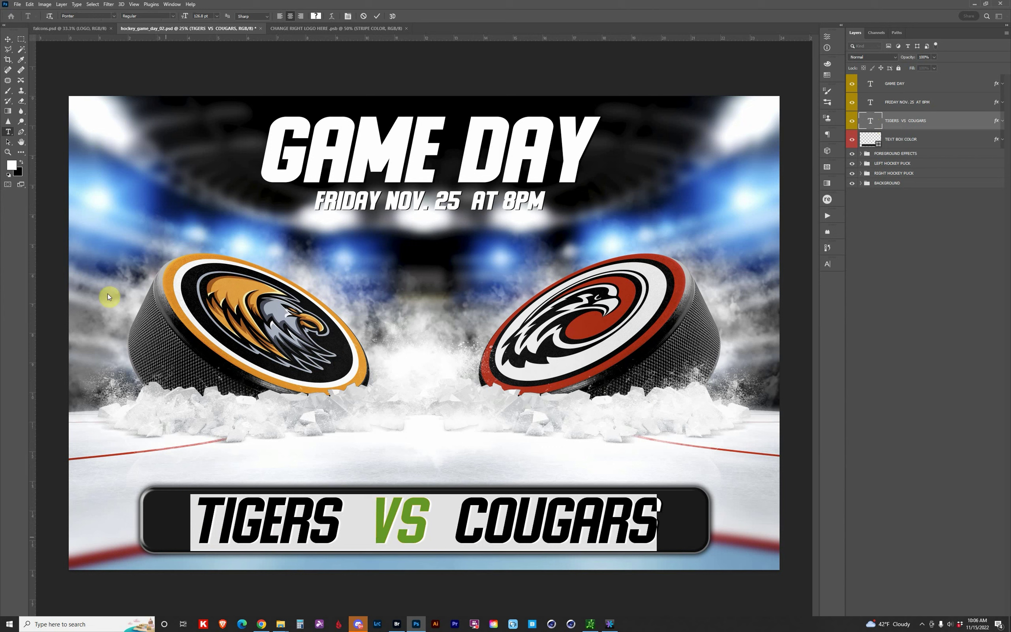
Replace TIGERS with EAGLES and COUGARS with FALCONS, then commit the text
left_click_drag(197, 523, 331, 528)
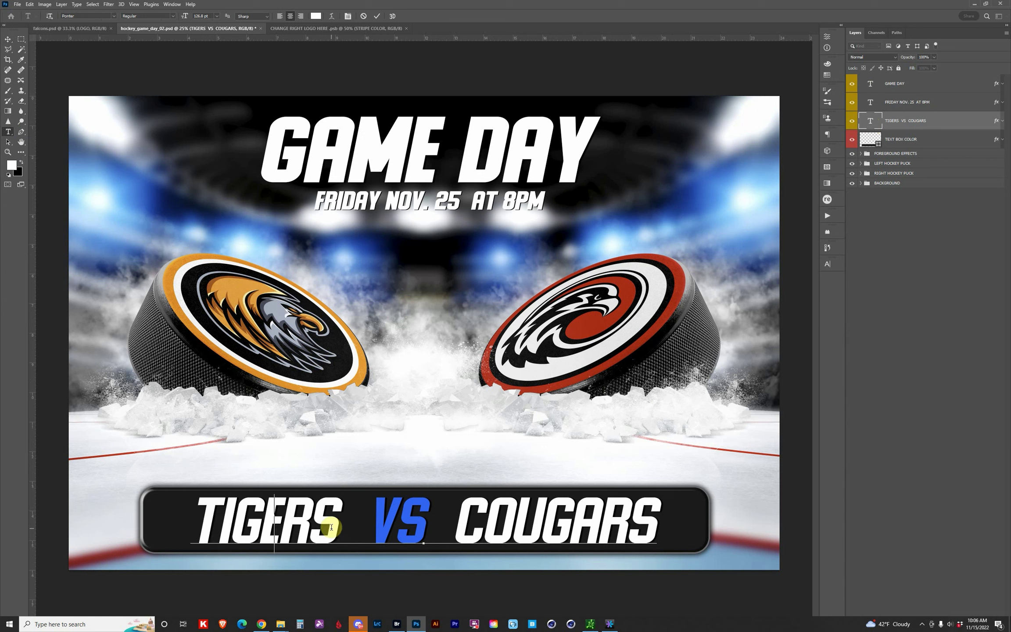
type("EAGL")
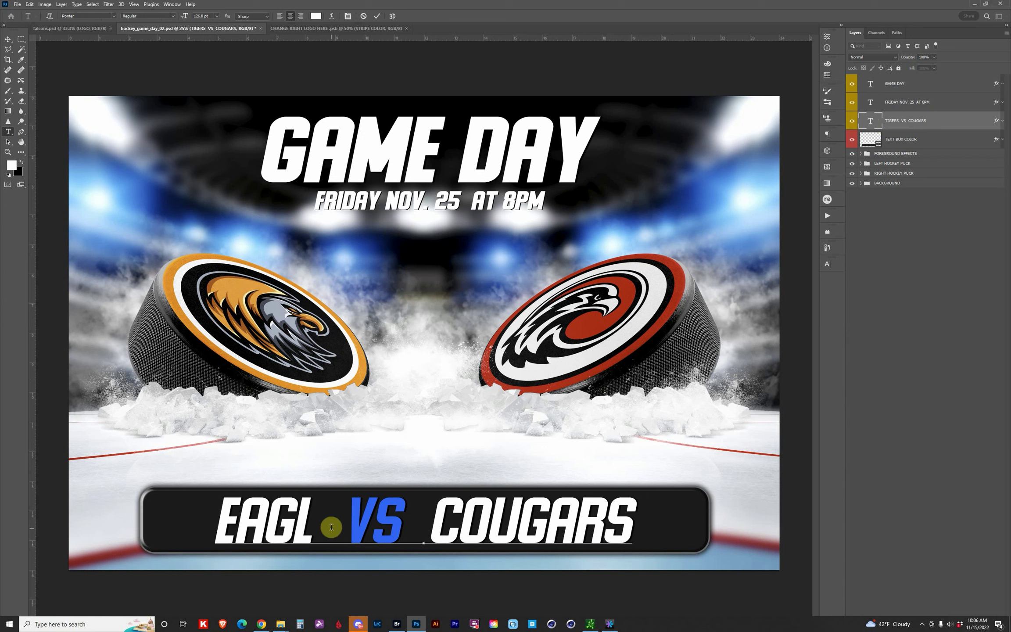
type("ES")
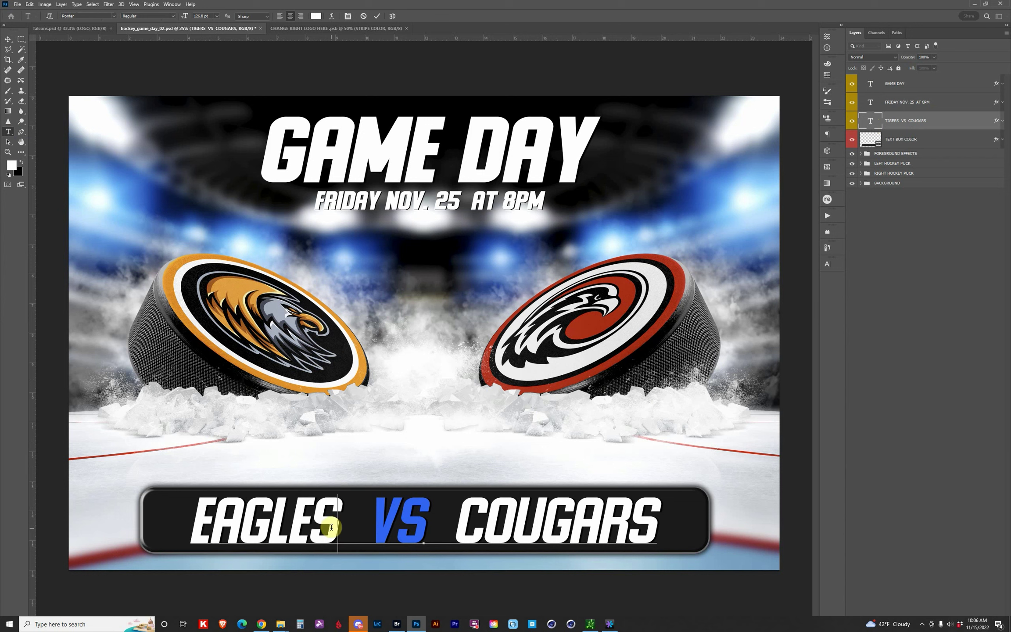
left_click(459, 520)
left_click_drag(482, 516, 658, 521)
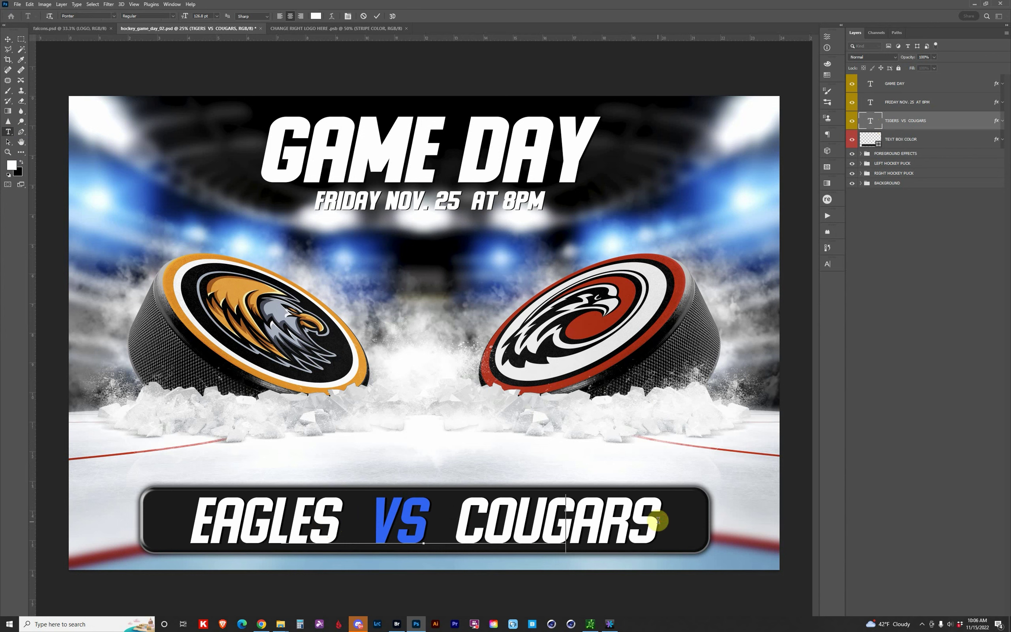
type("FALC")
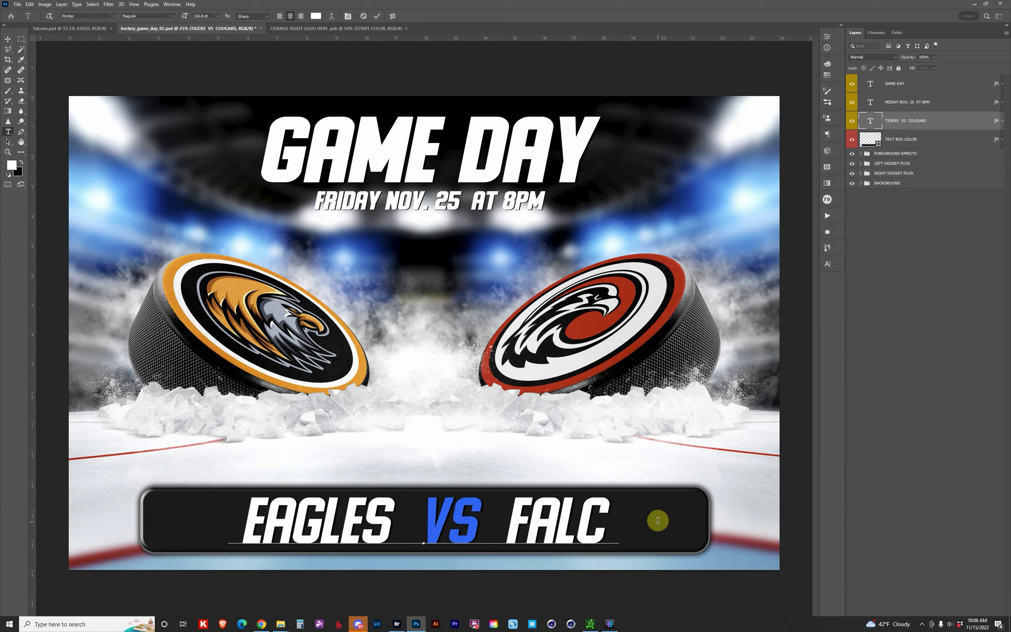
type("ONS")
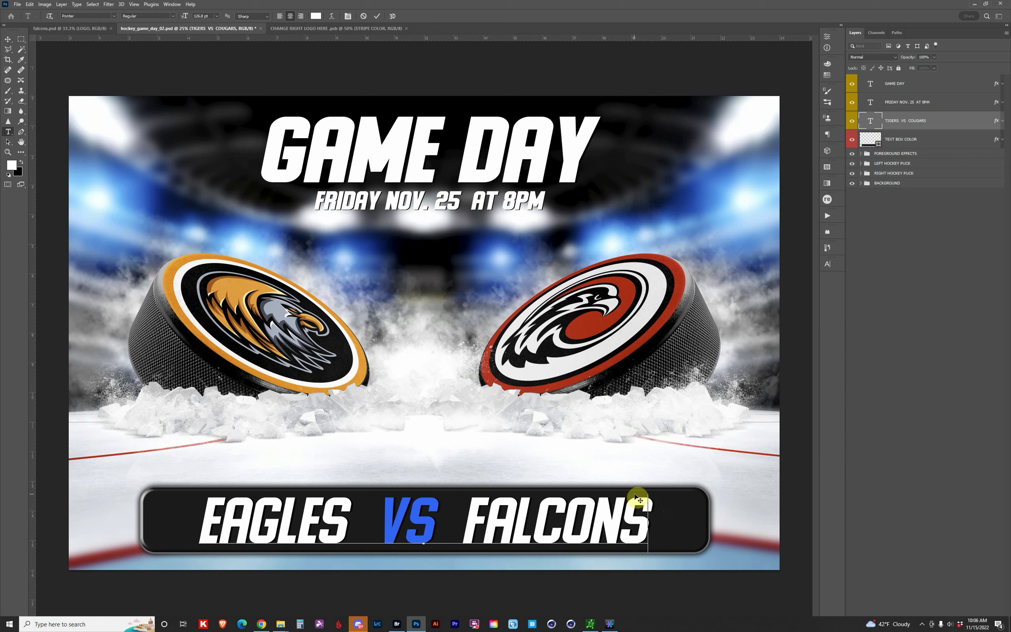
left_click(903, 141)
key("v")
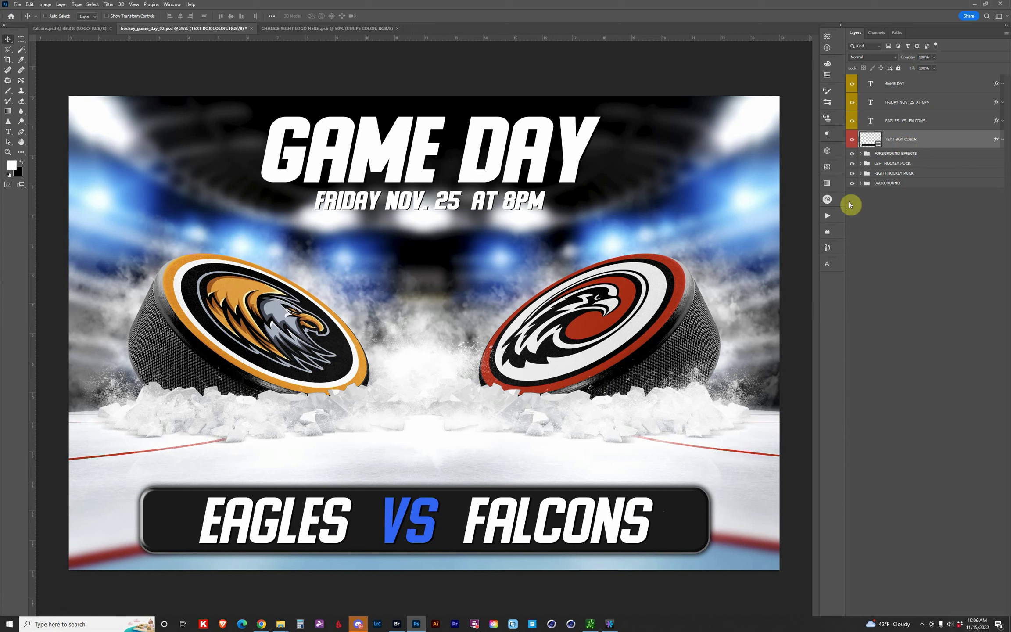
left_click(861, 183)
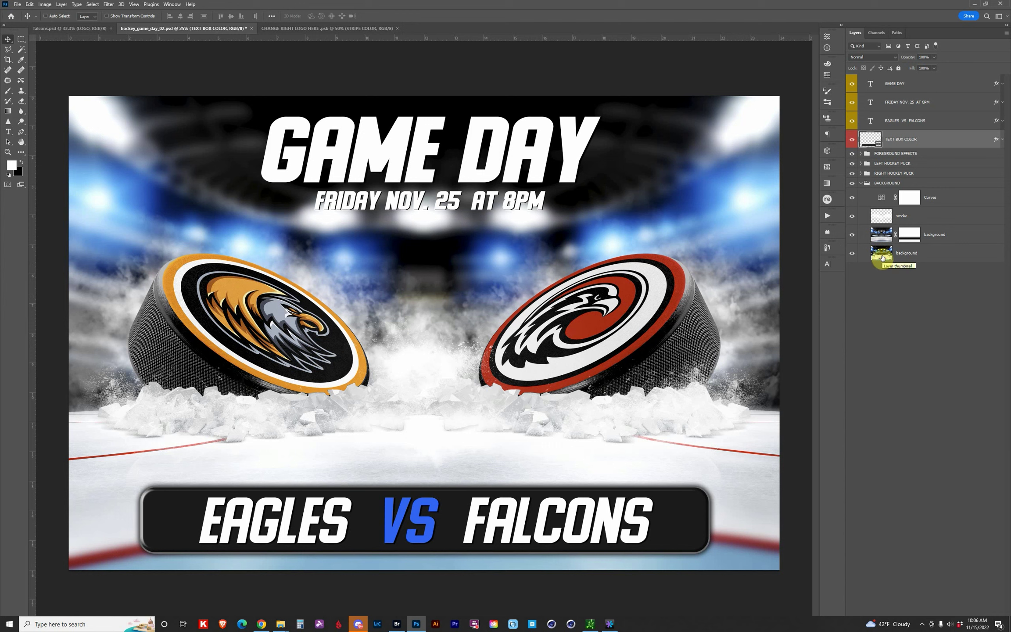
left_click(853, 219)
left_click(853, 218)
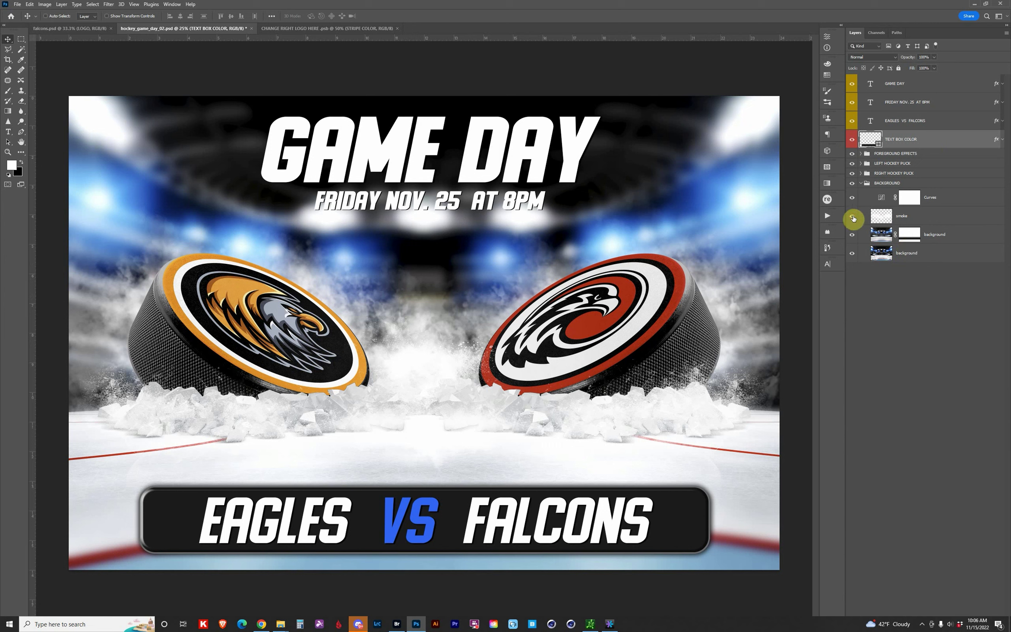
left_click(953, 238)
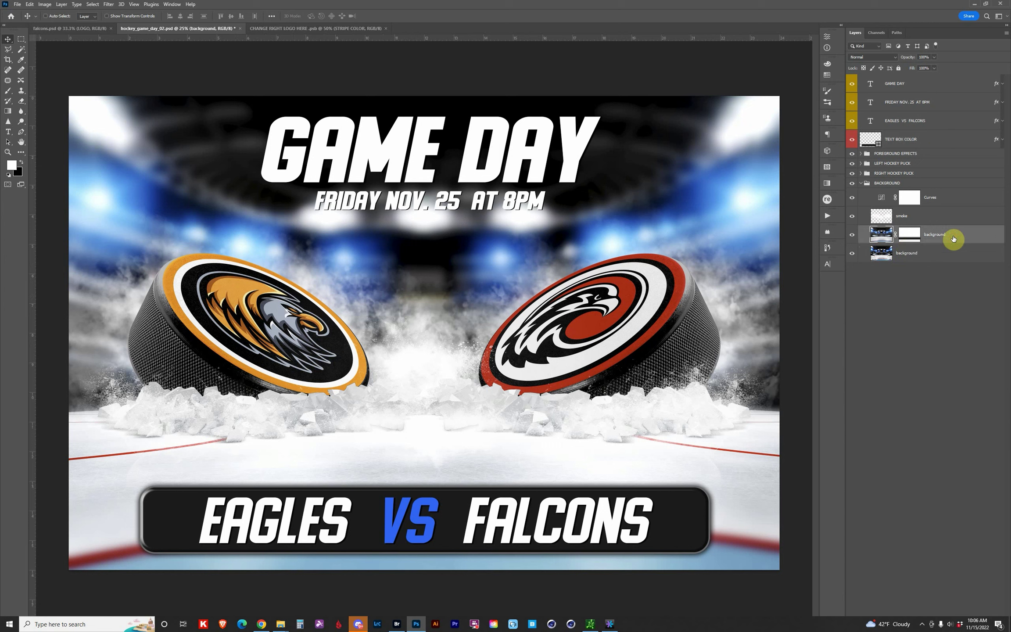
left_click(852, 237)
left_click(852, 237)
left_click(852, 237)
left_click(861, 183)
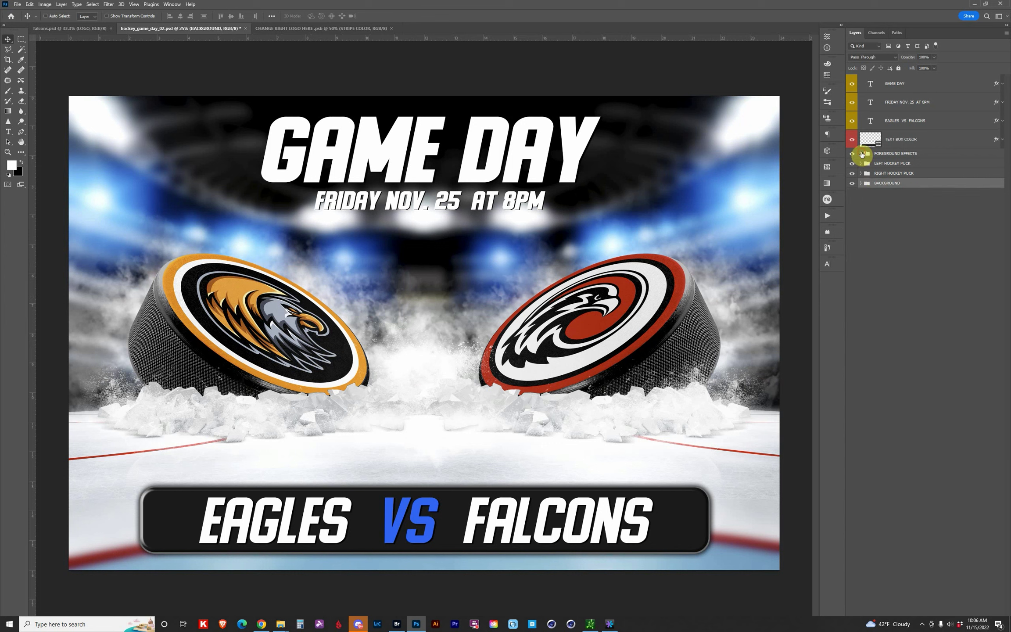
left_click(861, 154)
left_click(852, 168)
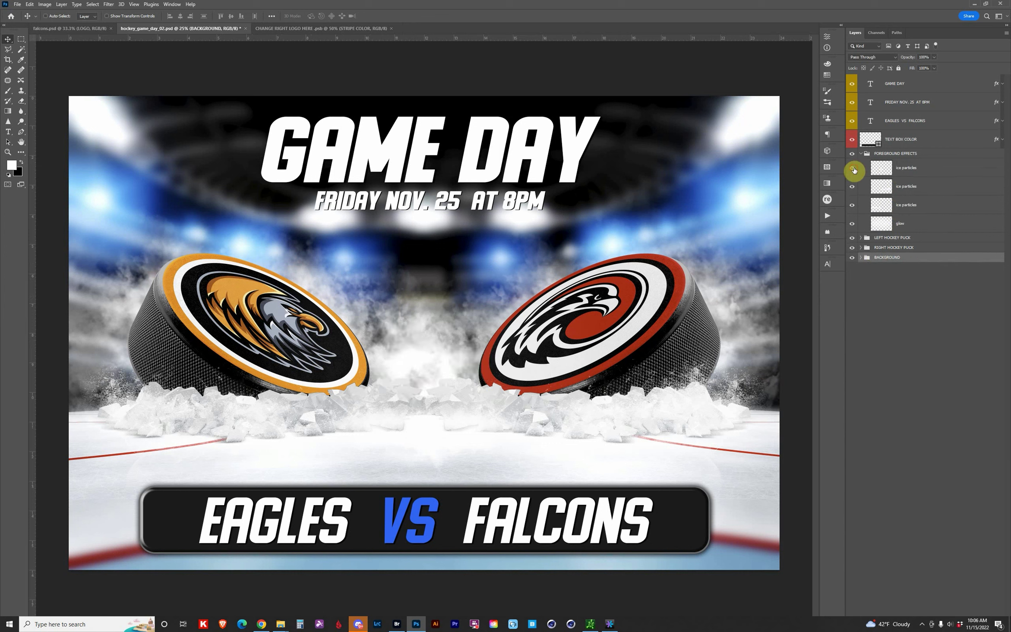
left_click(852, 168)
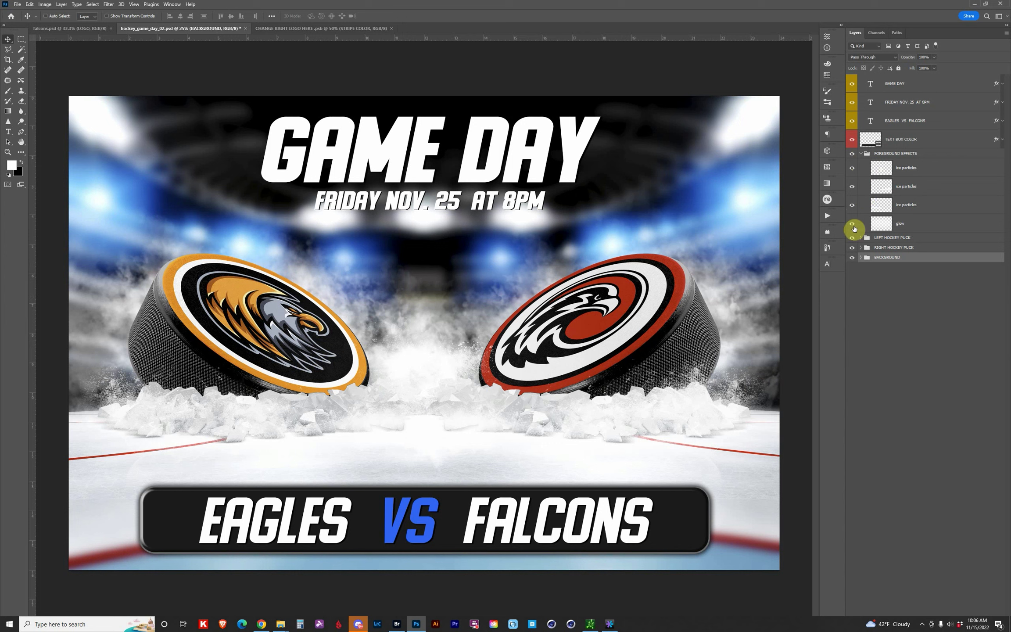
left_click(852, 224)
left_click(853, 225)
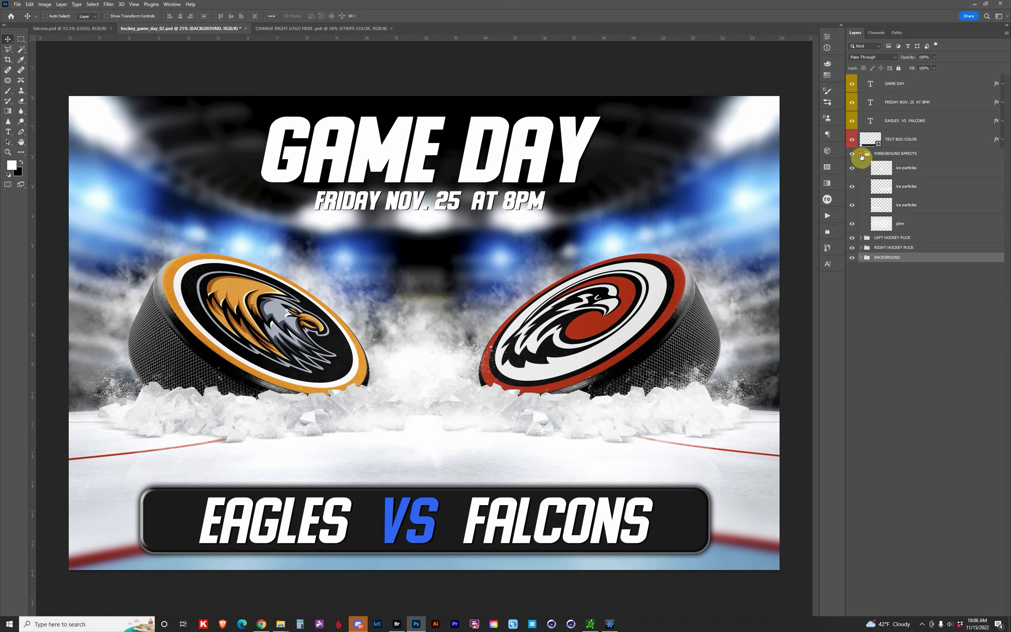